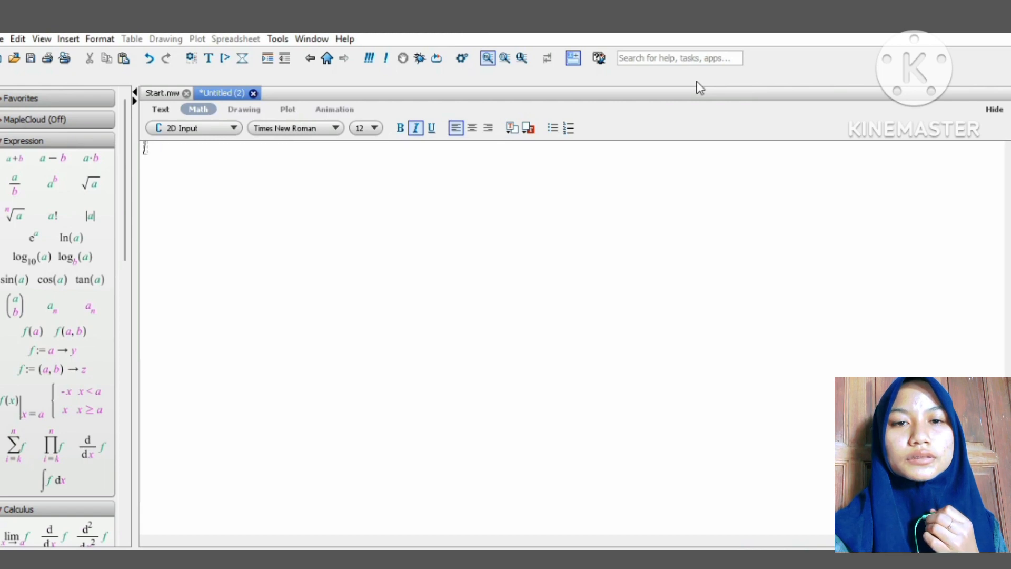
Step: Set the numeric precision to three digits by evaluating Digits := 3
{"action": "type", "text": "D"}
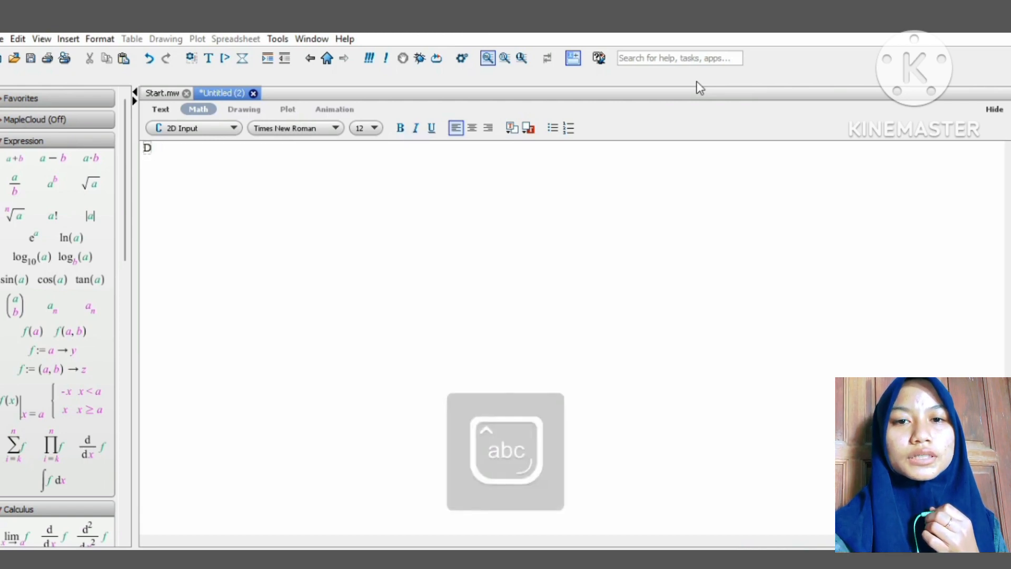
{"action": "type", "text": "igi"}
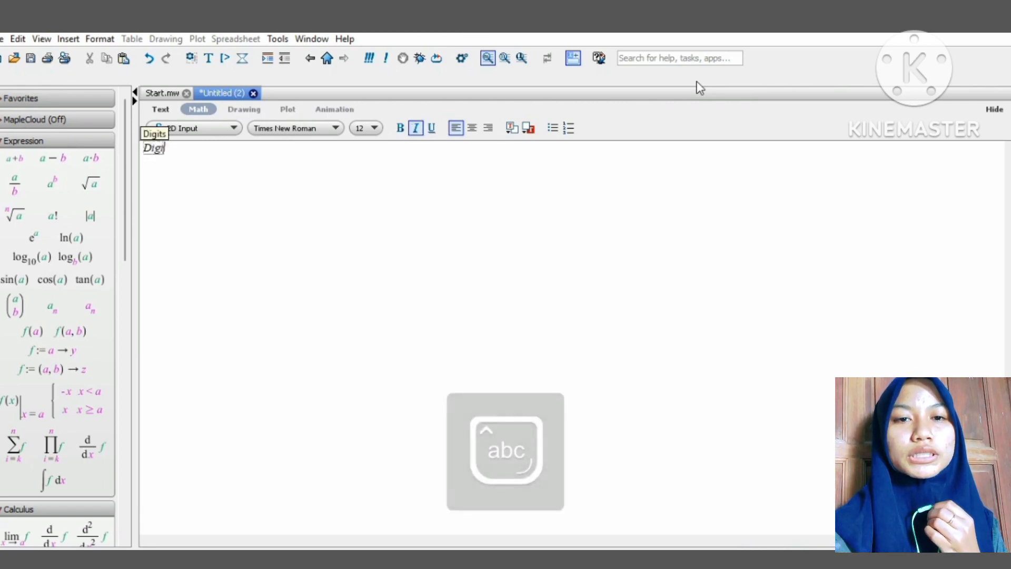
{"action": "type", "text": "ts"}
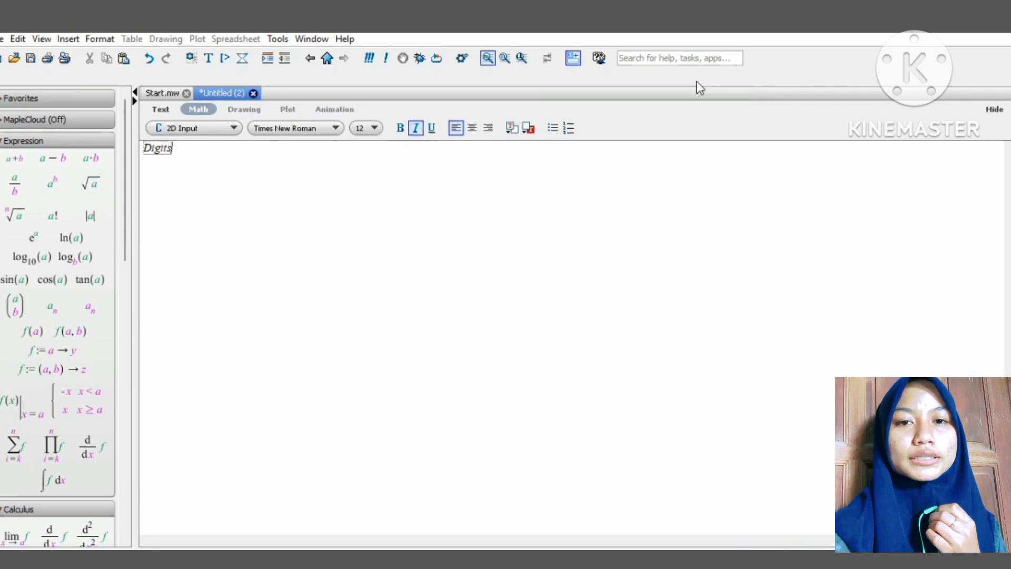
{"action": "type", "text": ":"}
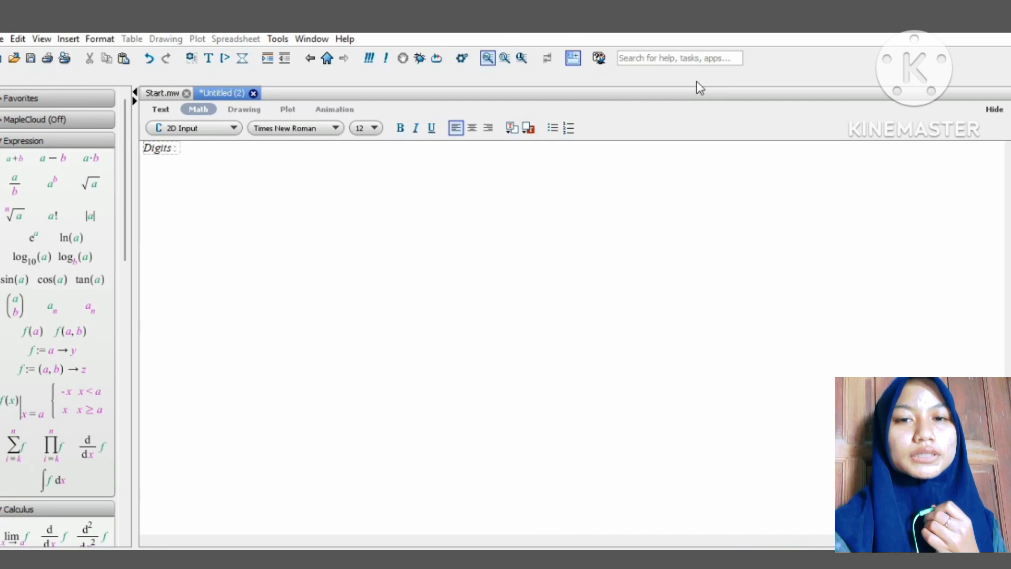
{"action": "type", "text": "=3"}
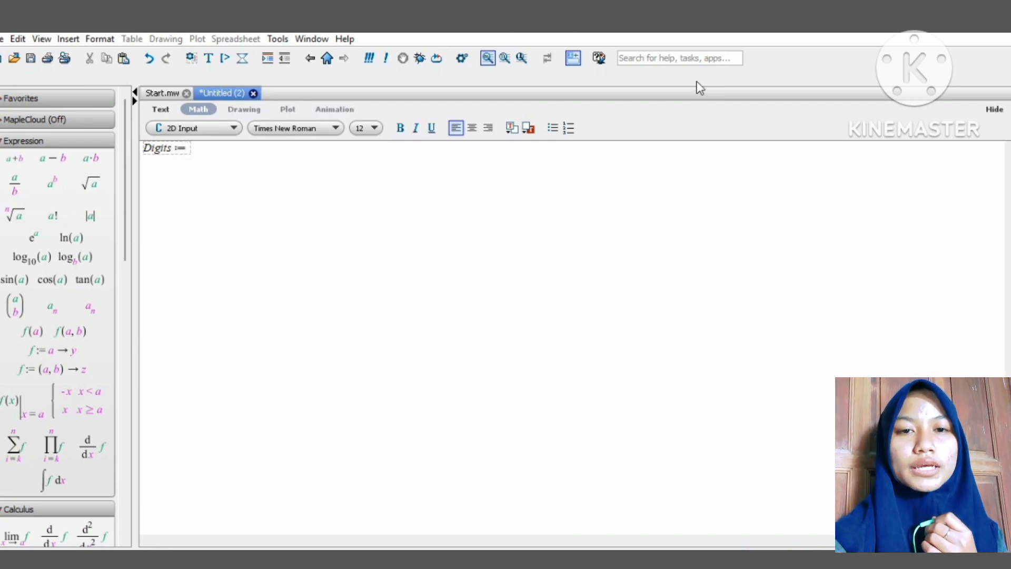
{"action": "key", "text": "Return"}
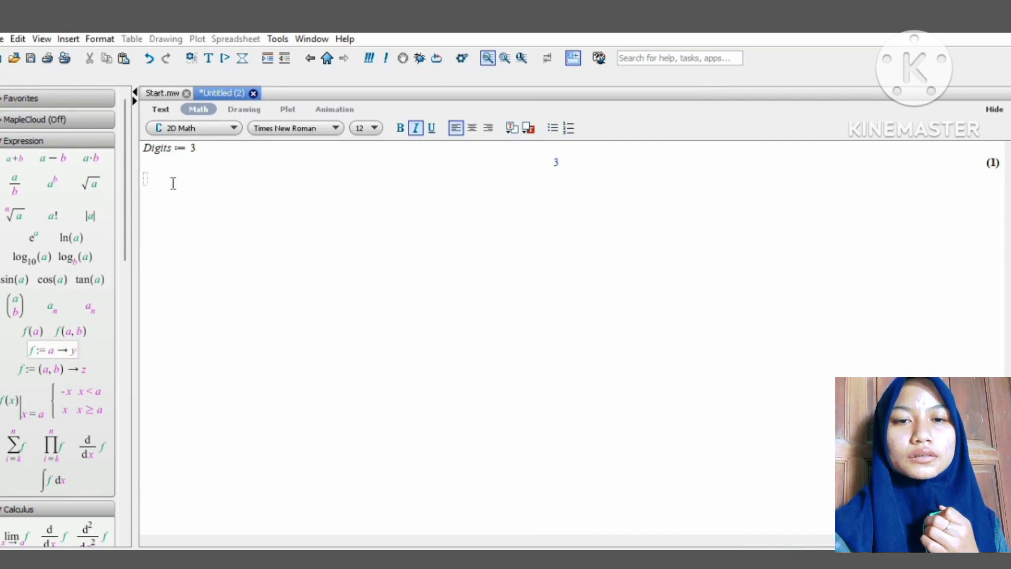
Step: Insert a one-variable definition template for function f, with (x) as its argument and the placeholder body removed
{"action": "left_click_drag", "start_coordinate": [173, 183], "coordinate": [168, 180]}
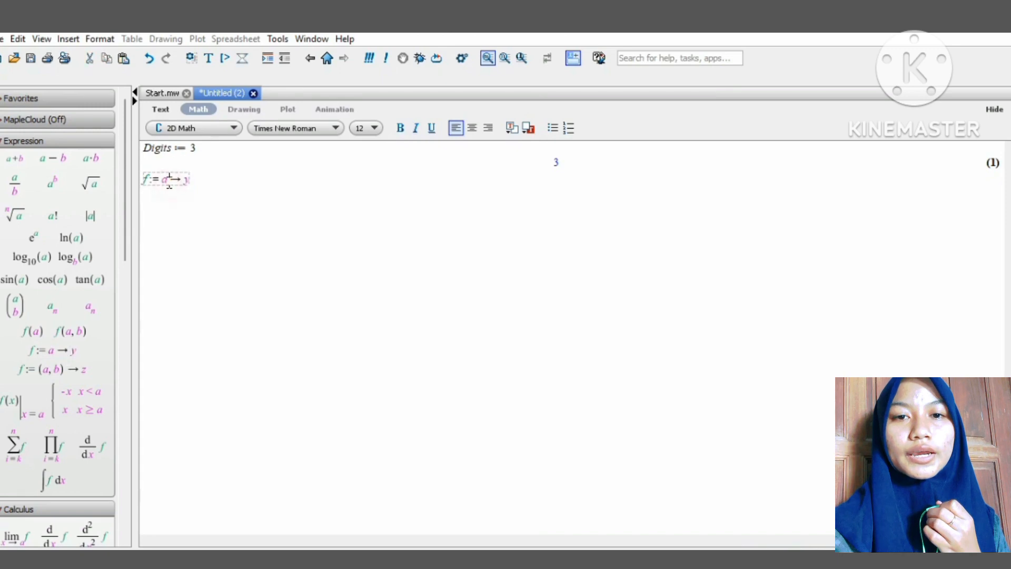
{"action": "key", "text": "BackSpace"}
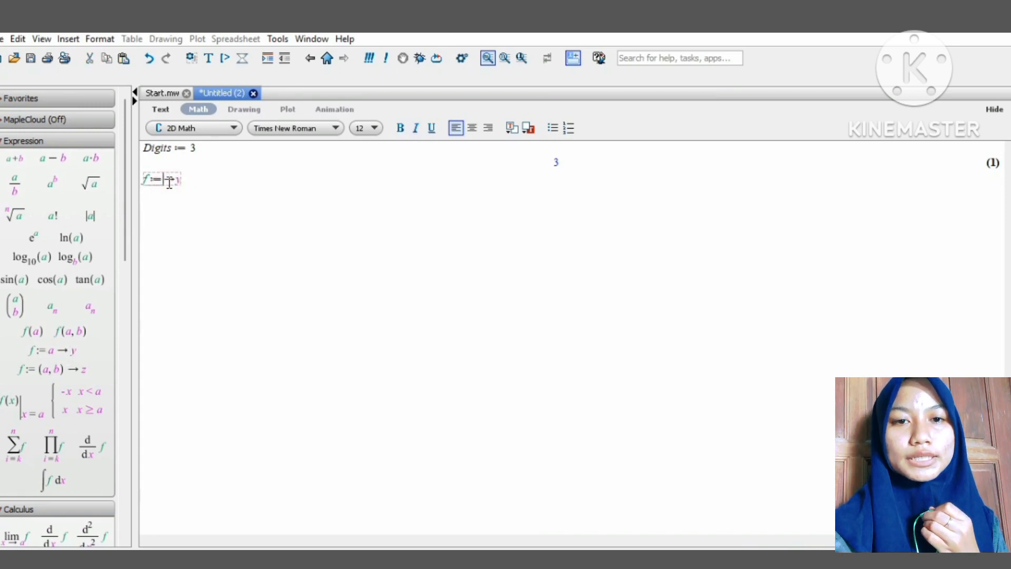
{"action": "type", "text": "("}
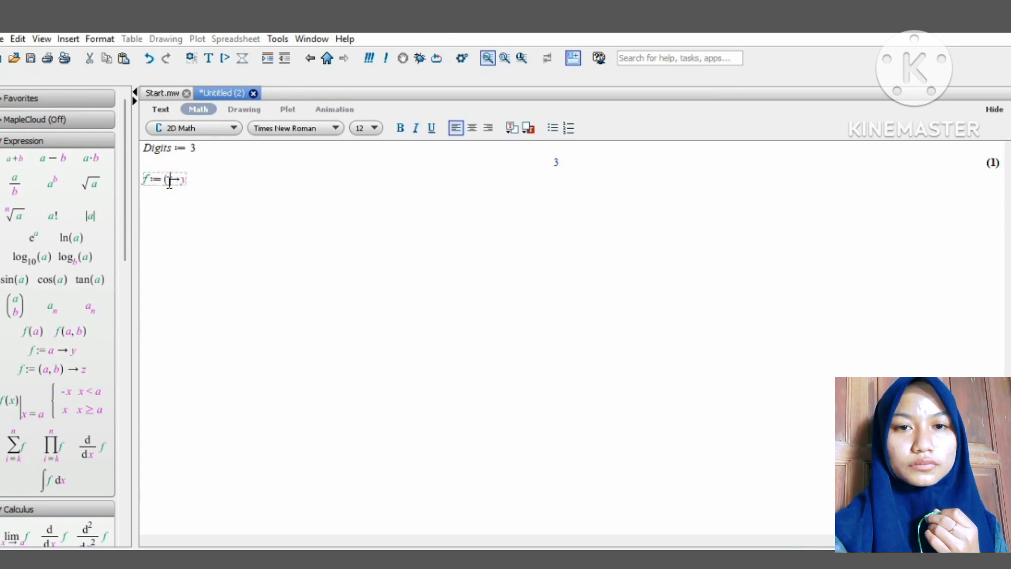
{"action": "type", "text": "x)"}
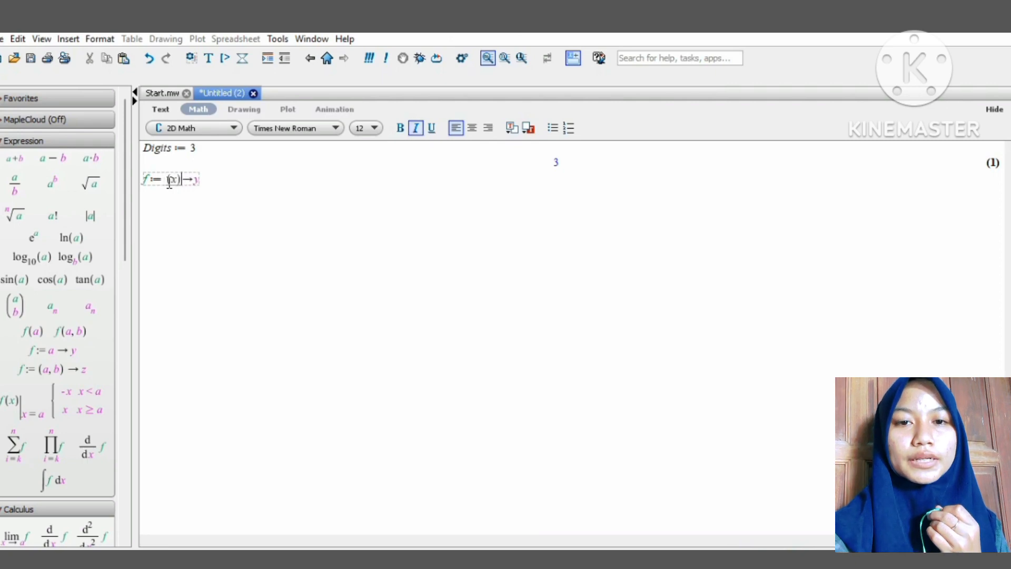
{"action": "left_click", "coordinate": [198, 180]}
{"action": "key", "text": "BackSpace"}
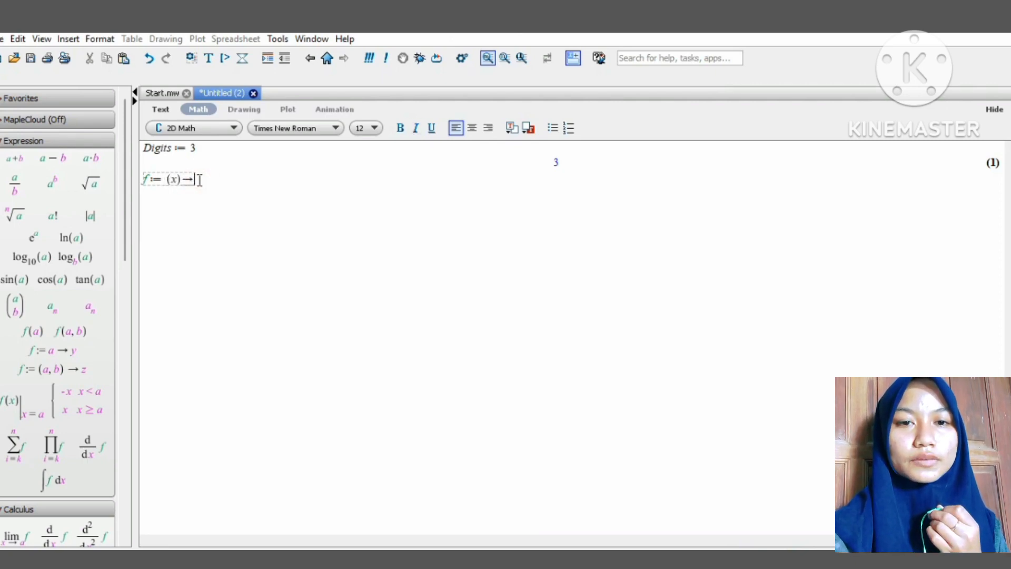
Step: Enter x^2 + sin(x) + cos(x) as the body of function f and evaluate the definition
{"action": "type", "text": "x"}
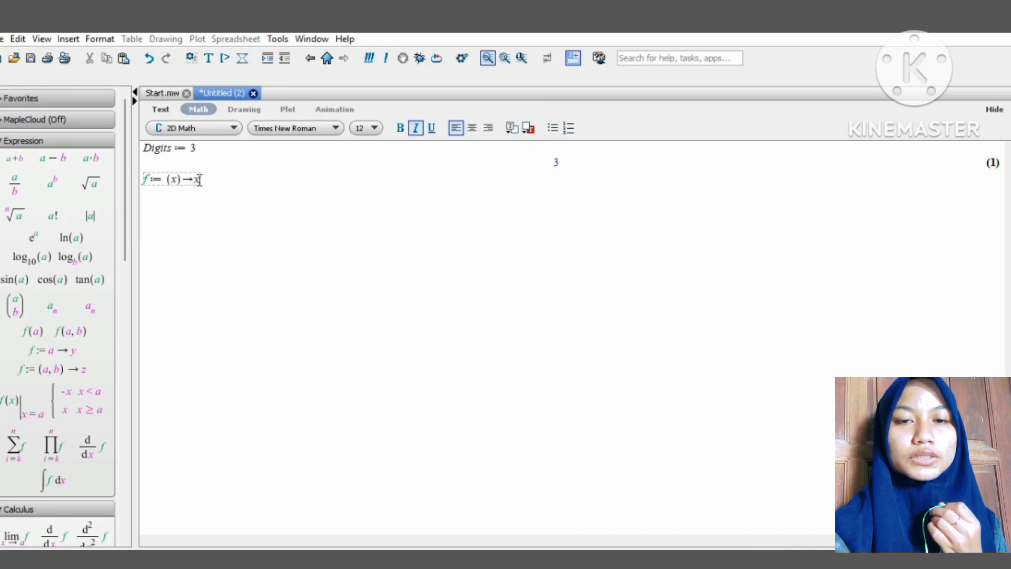
{"action": "key", "text": "shift+6"}
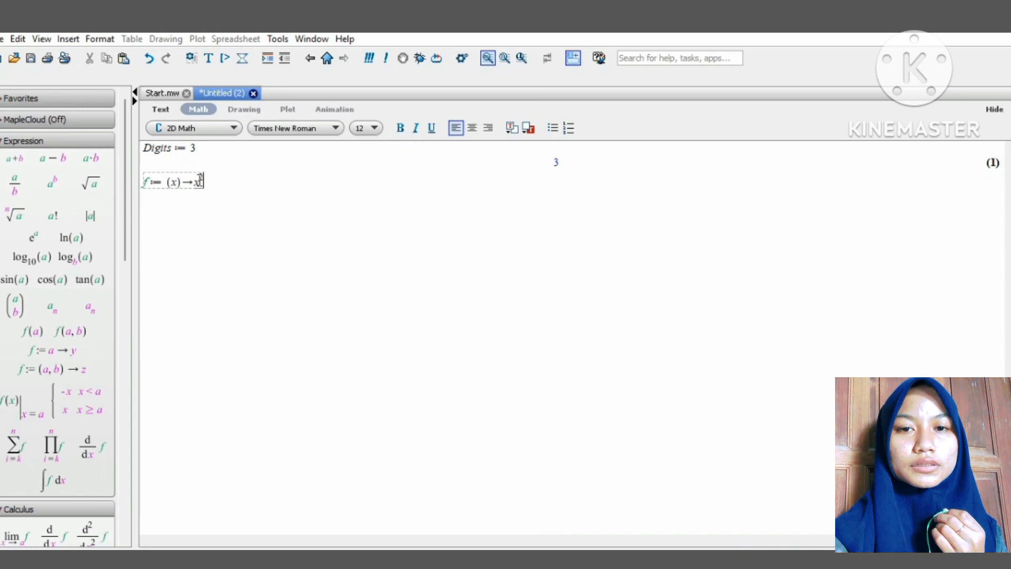
{"action": "type", "text": "+"}
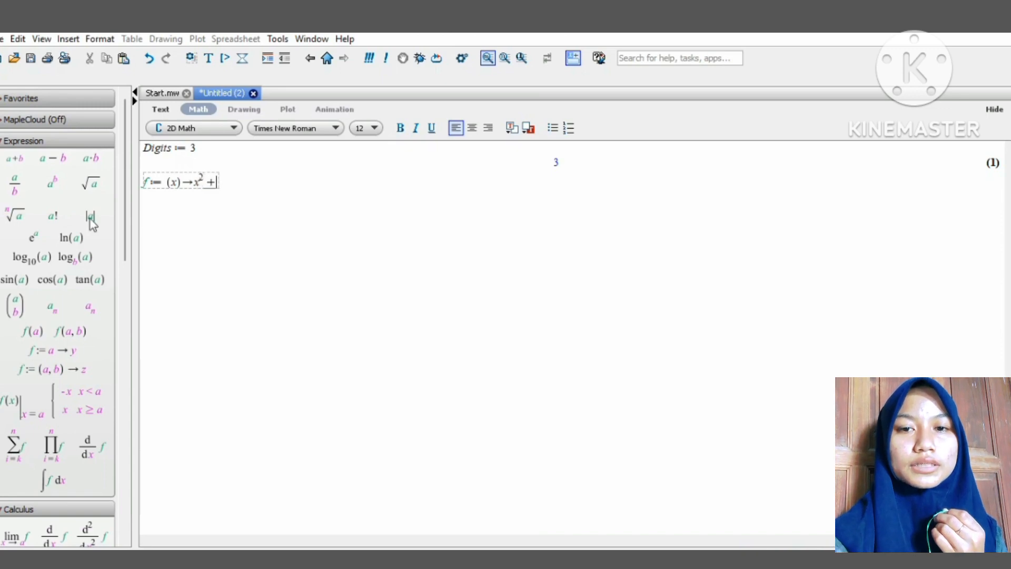
{"action": "left_click", "coordinate": [14, 279]}
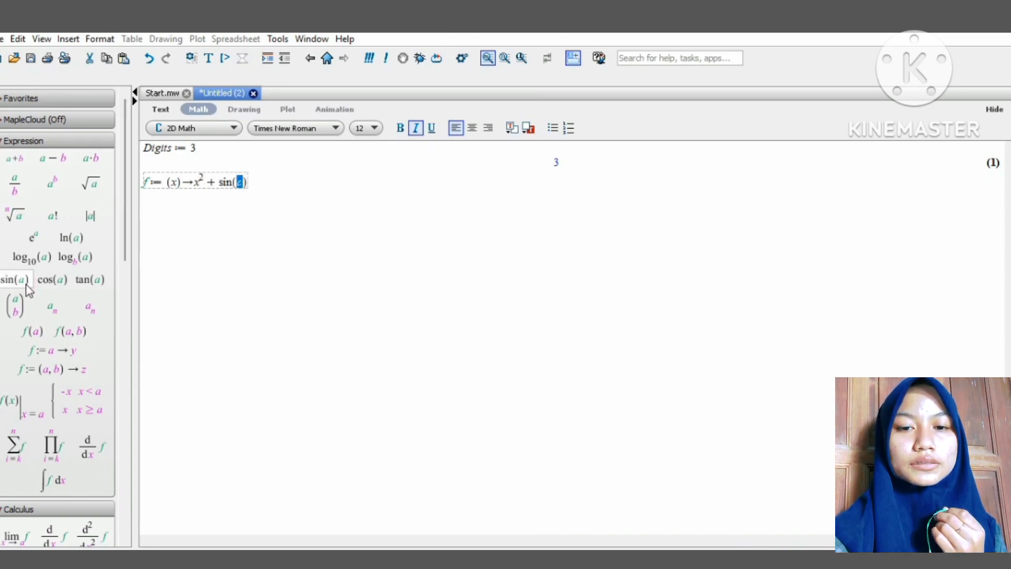
{"action": "type", "text": "x"}
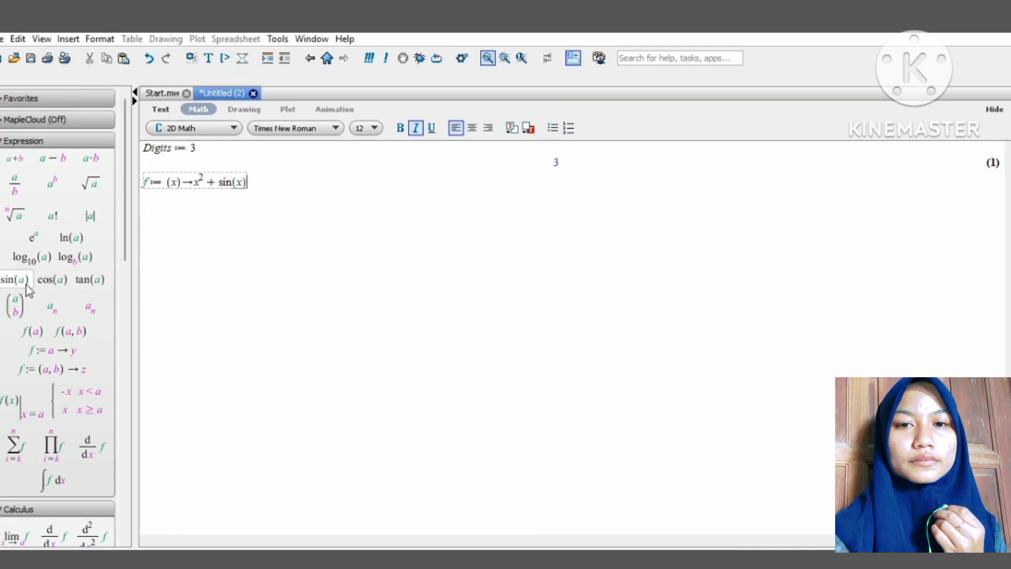
{"action": "key", "text": "Right"}
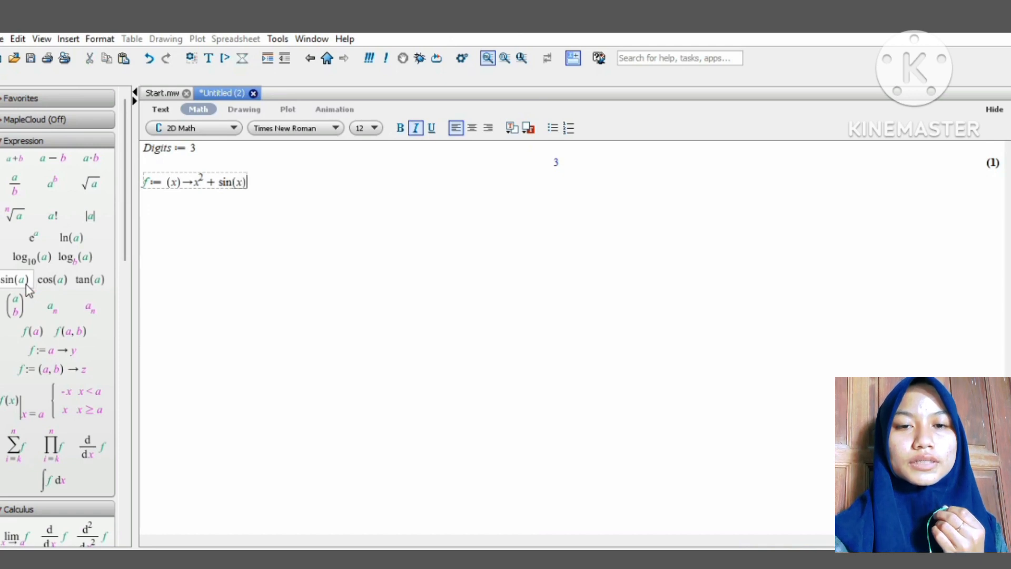
{"action": "type", "text": "+"}
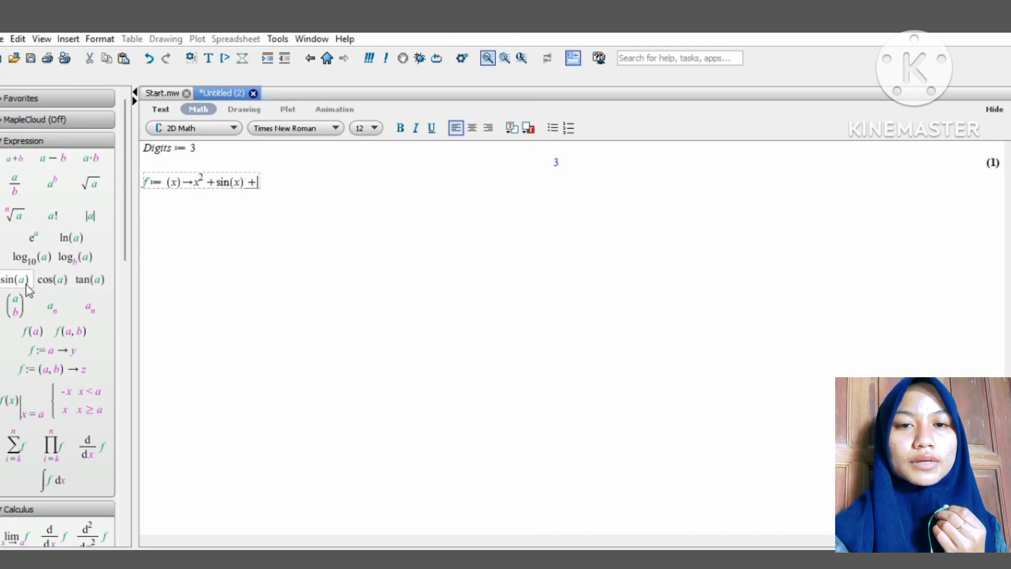
{"action": "left_click", "coordinate": [53, 279]}
{"action": "type", "text": "x"}
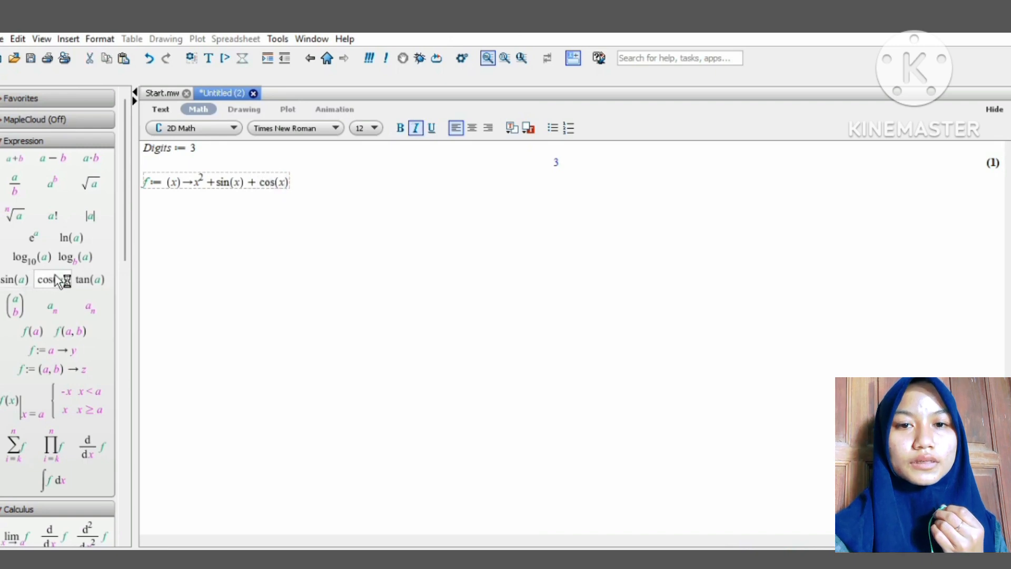
{"action": "key", "text": "Return"}
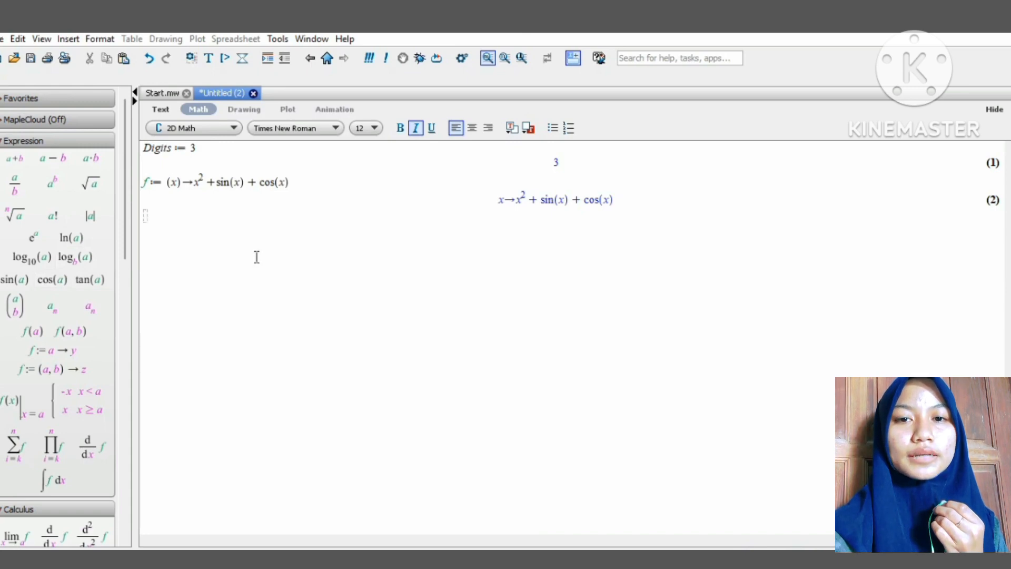
Step: Compute the numeric value of f at 3 with evalf(f(3))
{"action": "type", "text": "eval"}
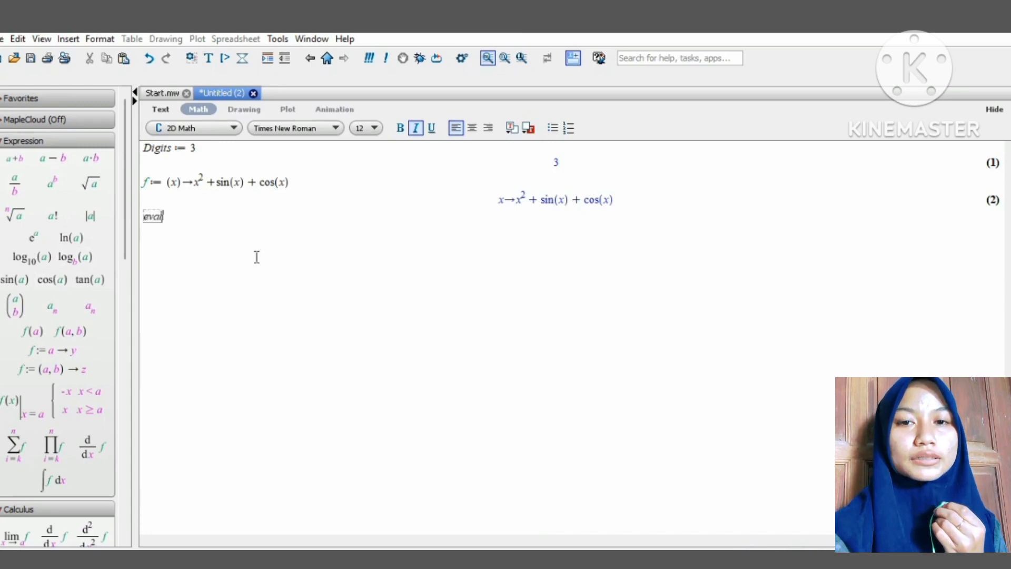
{"action": "type", "text": "f("}
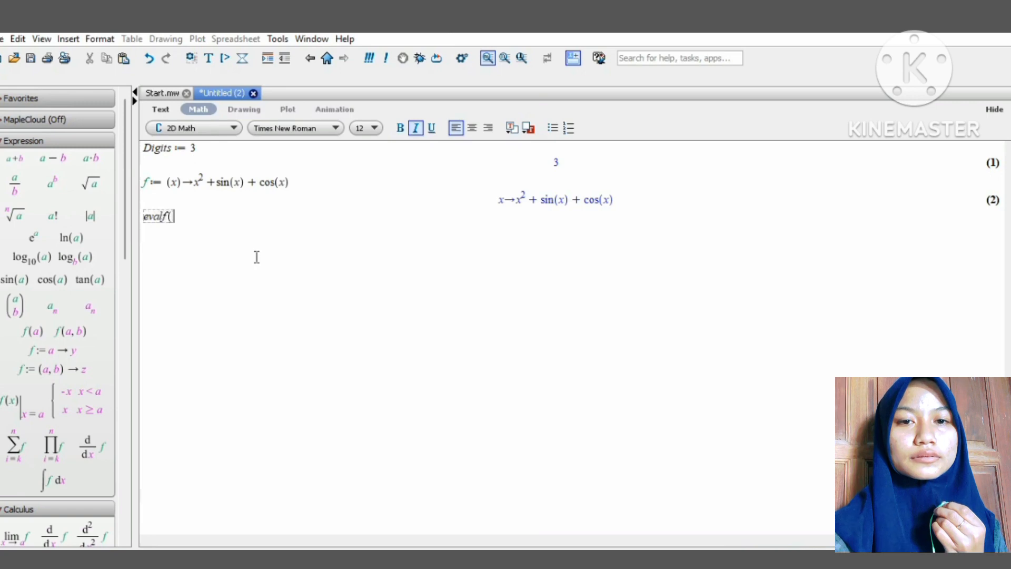
{"action": "type", "text": "f"}
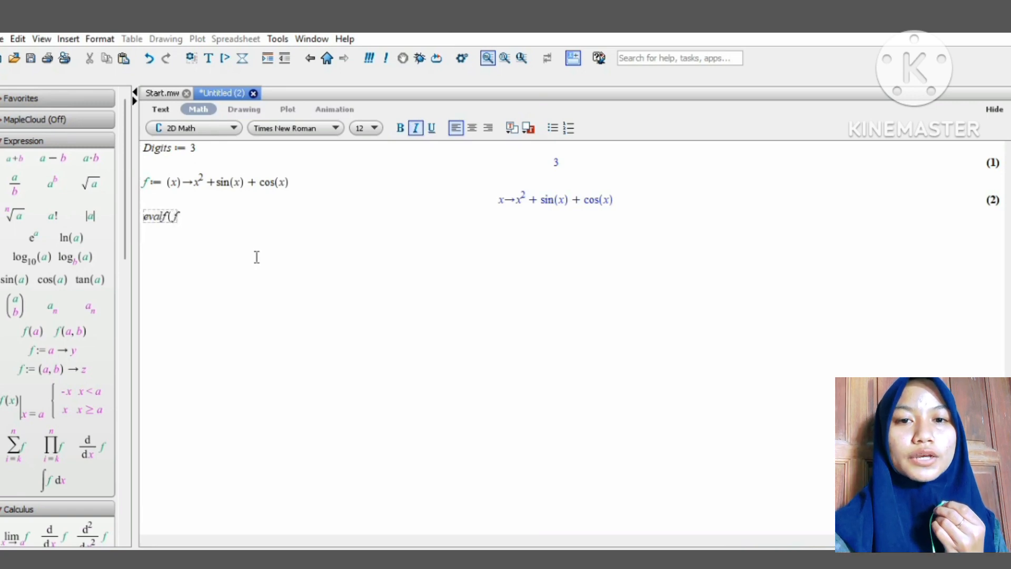
{"action": "type", "text": "("}
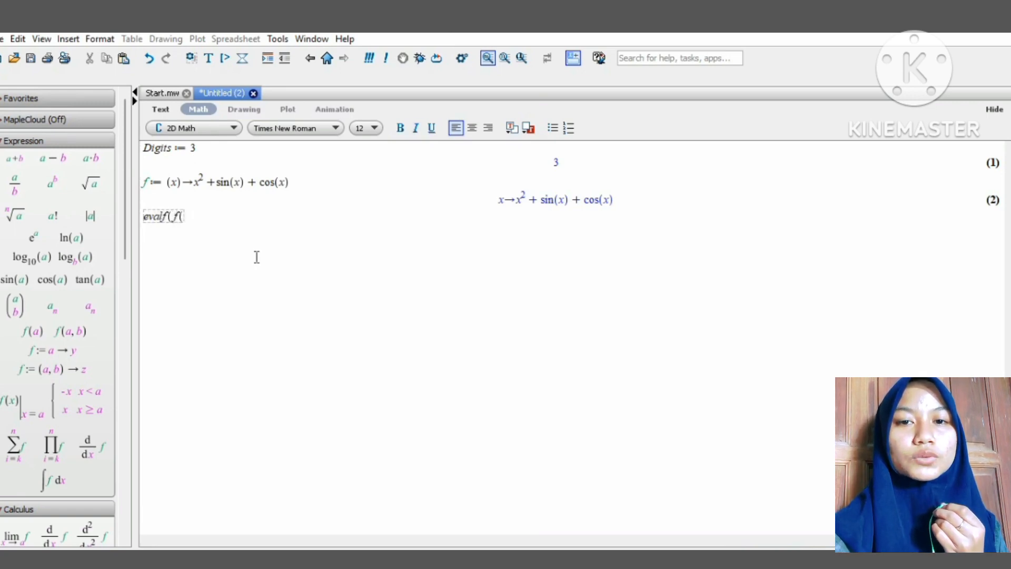
{"action": "type", "text": "3"}
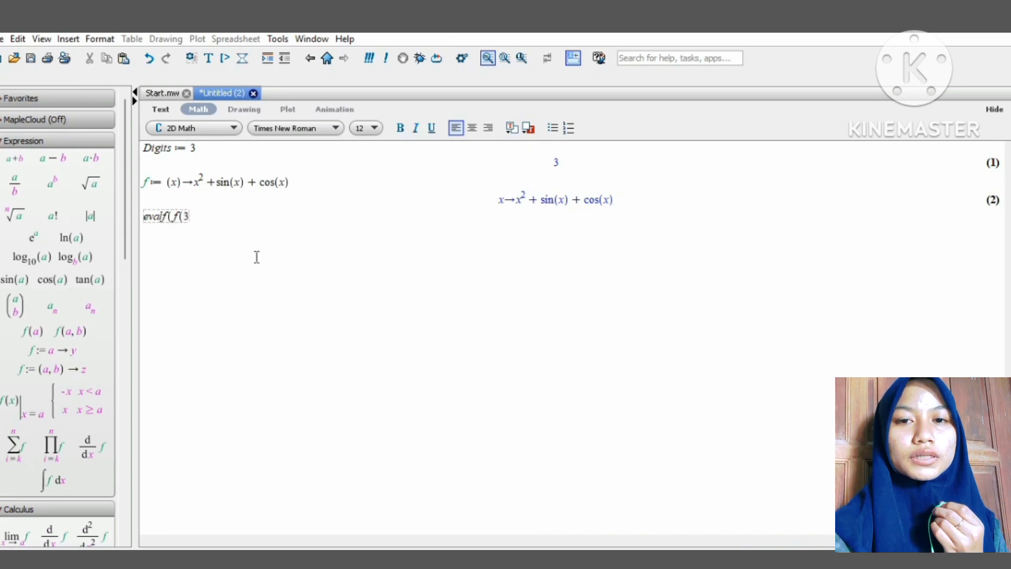
{"action": "type", "text": "))"}
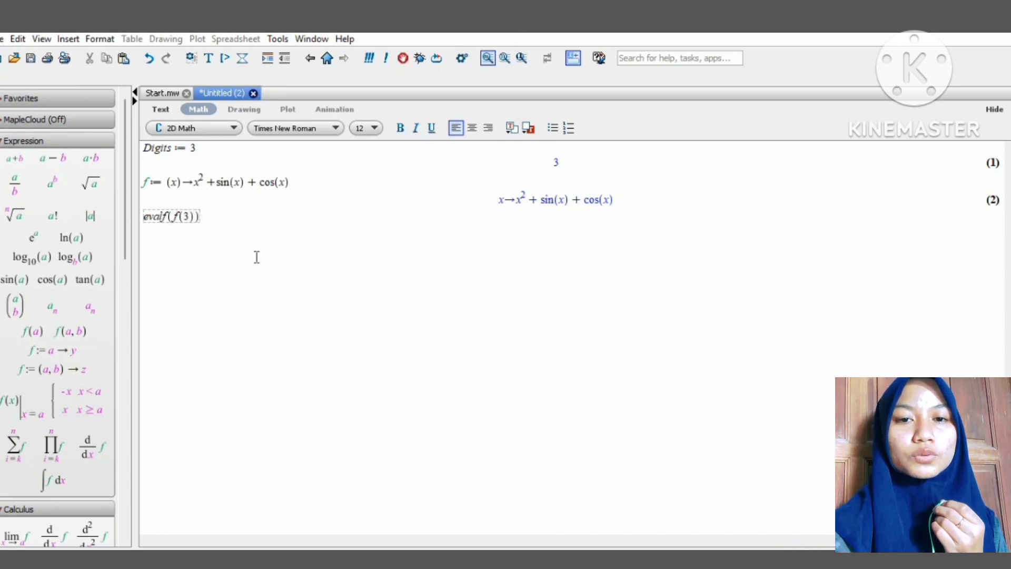
{"action": "key", "text": "Return"}
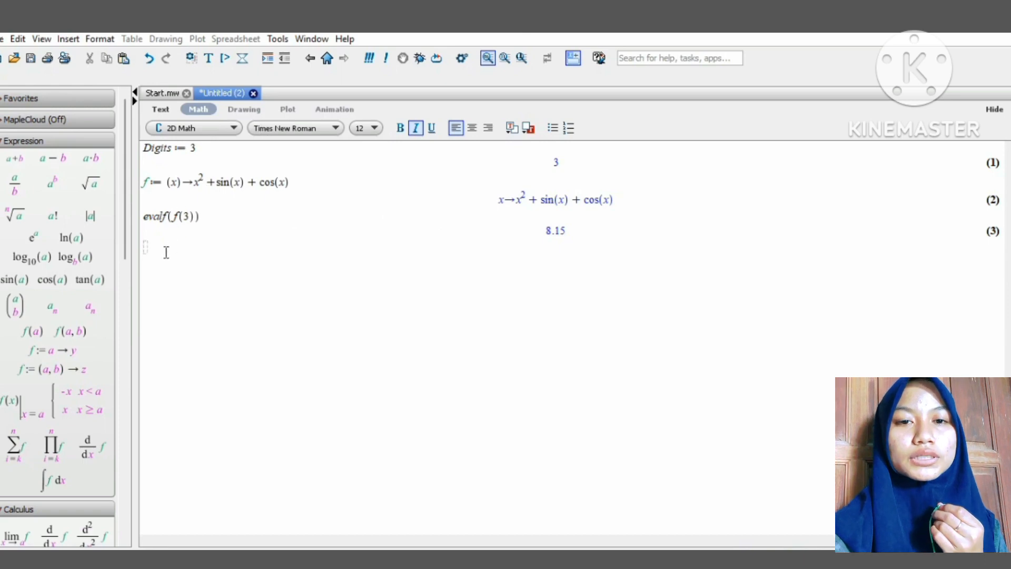
Step: Change the numeric precision to five digits by evaluating Digits := 5 below the evalf result
{"action": "key", "text": "Caps_Lock"}
{"action": "type", "text": "D"}
{"action": "key", "text": "Caps_Lock"}
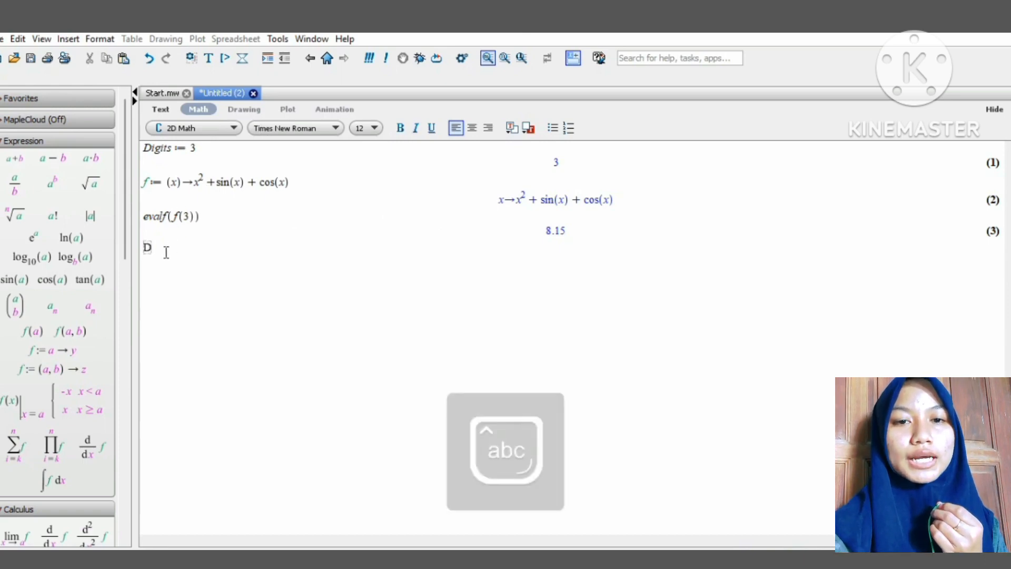
{"action": "type", "text": "is"}
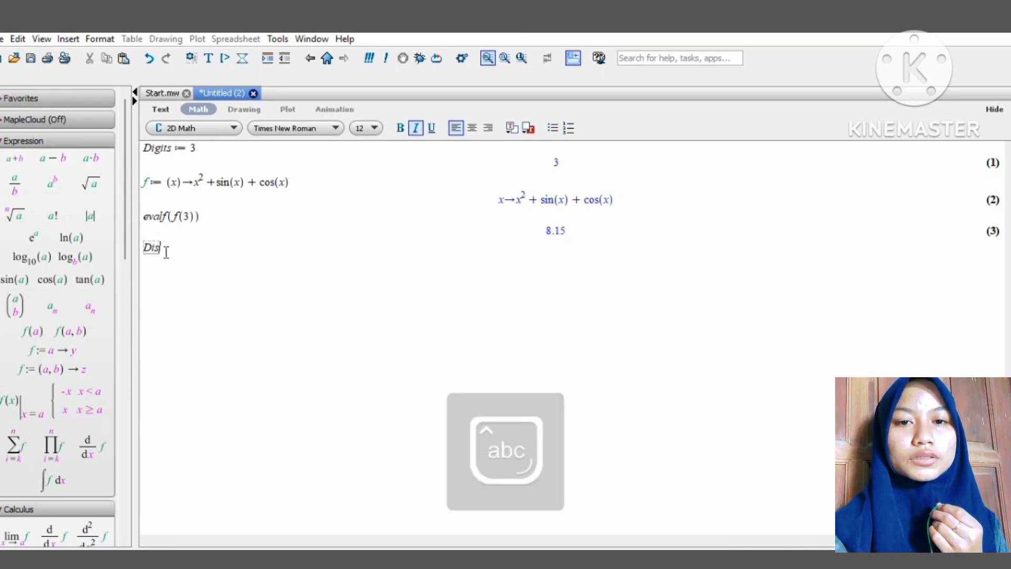
{"action": "type", "text": "its:"}
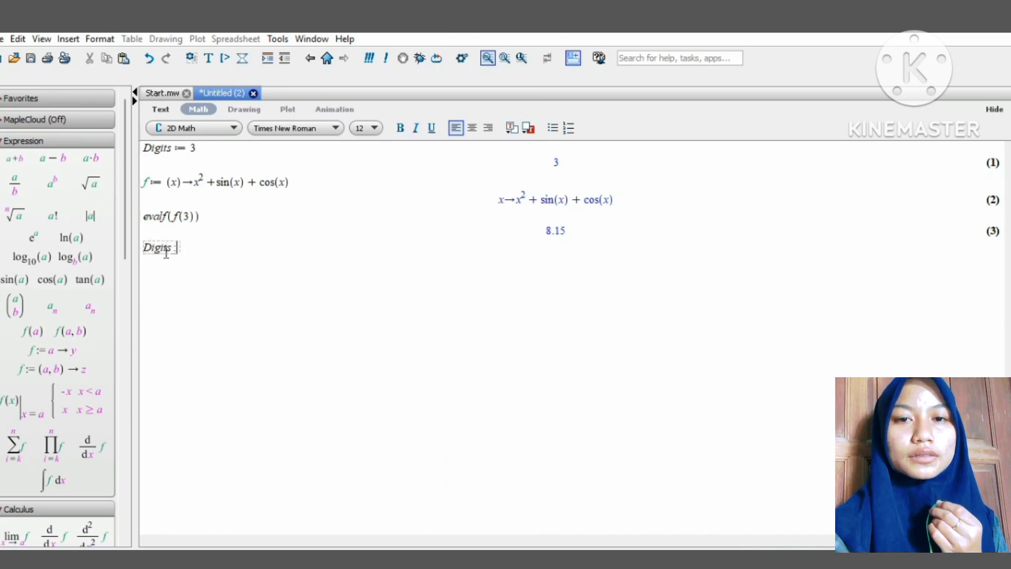
{"action": "type", "text": "="}
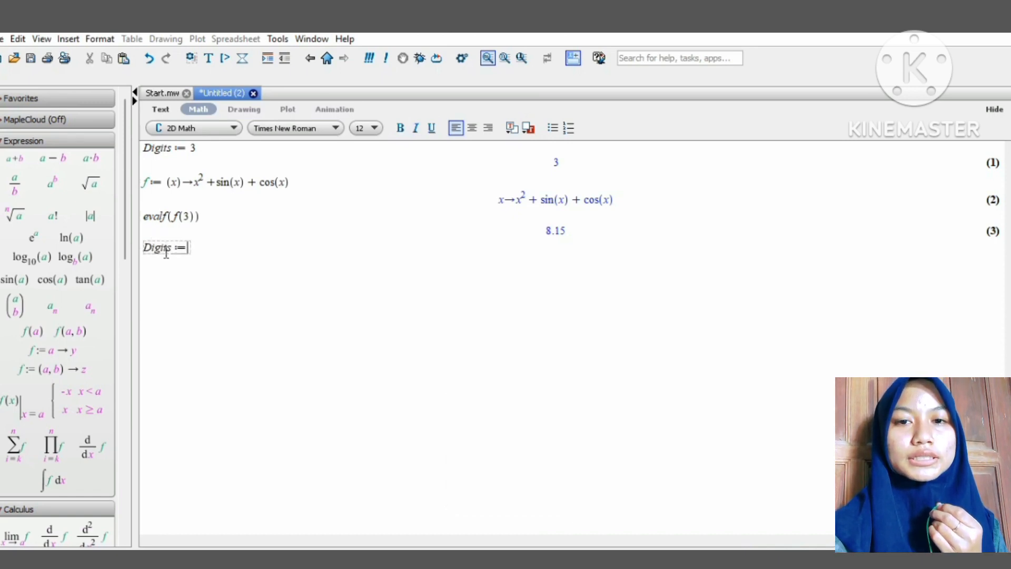
{"action": "type", "text": "5"}
{"action": "key", "text": "Return"}
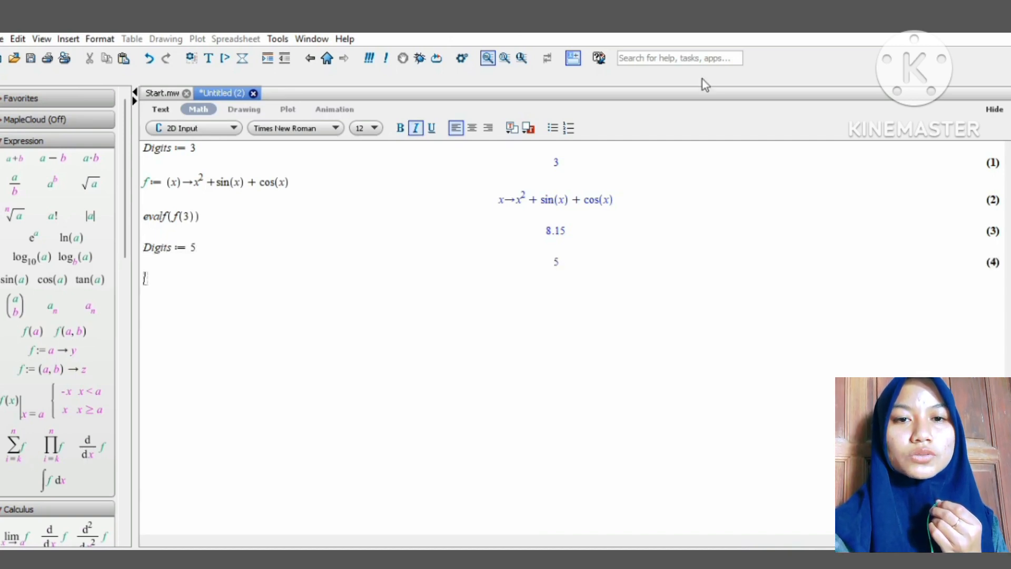
Step: Begin a definition for function g with (x) as its argument, followed by the mapping arrow
{"action": "type", "text": "g"}
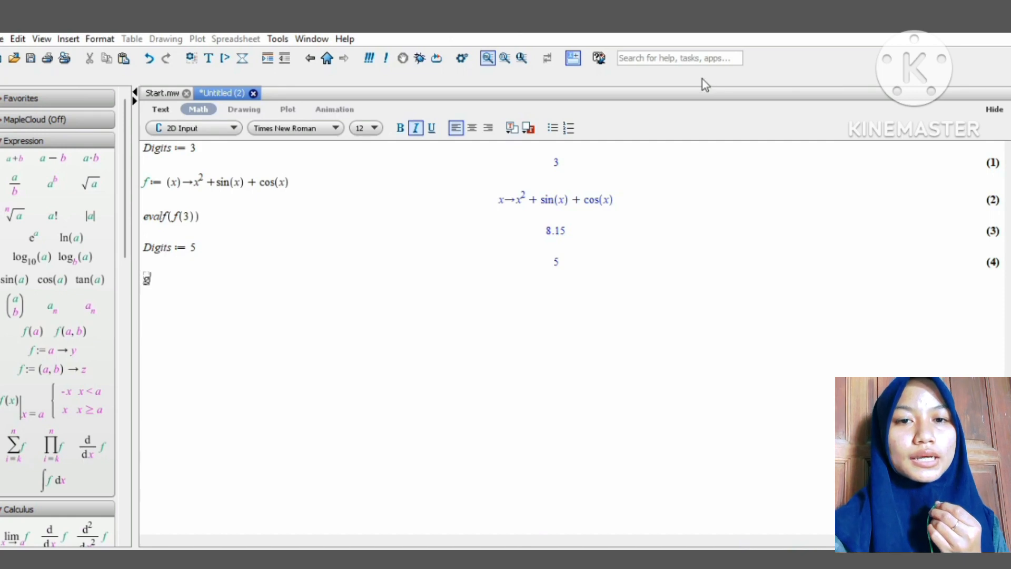
{"action": "type", "text": ":="}
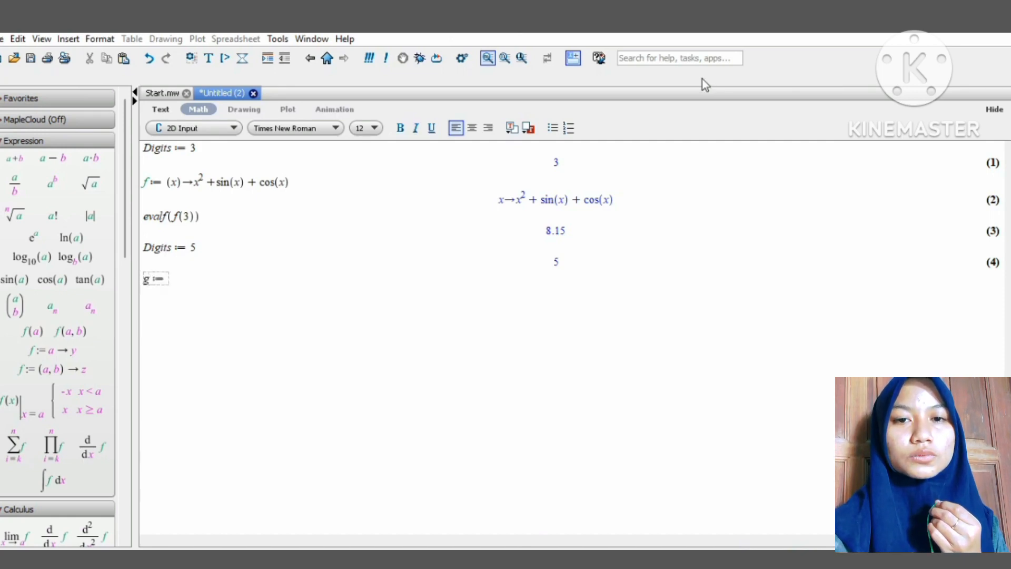
{"action": "type", "text": "(x"}
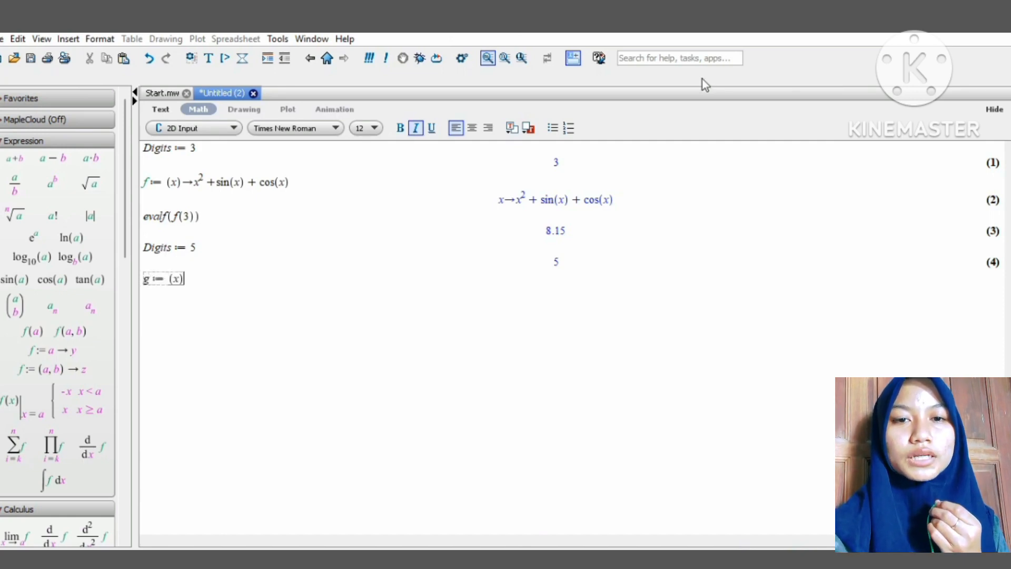
{"action": "type", "text": "->"}
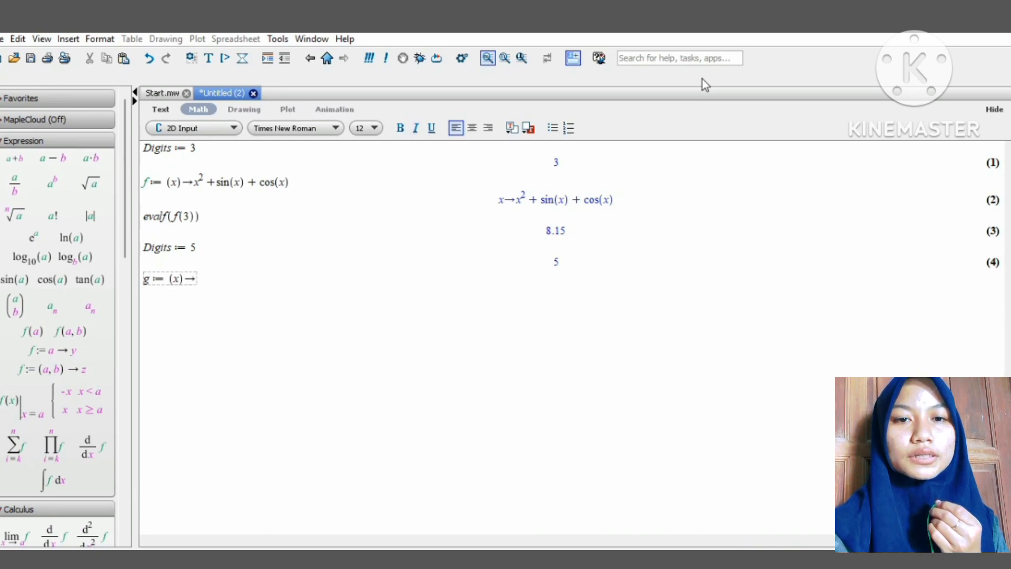
Step: Enter -(cos^2(x) - sin(2x)) as the body of function g and evaluate the definition
{"action": "type", "text": "-"}
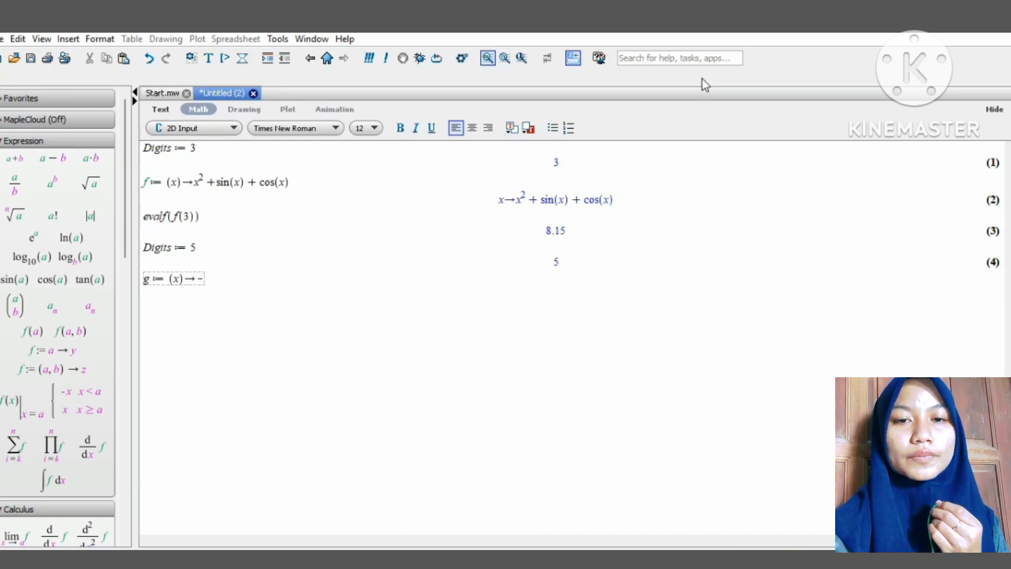
{"action": "type", "text": "("}
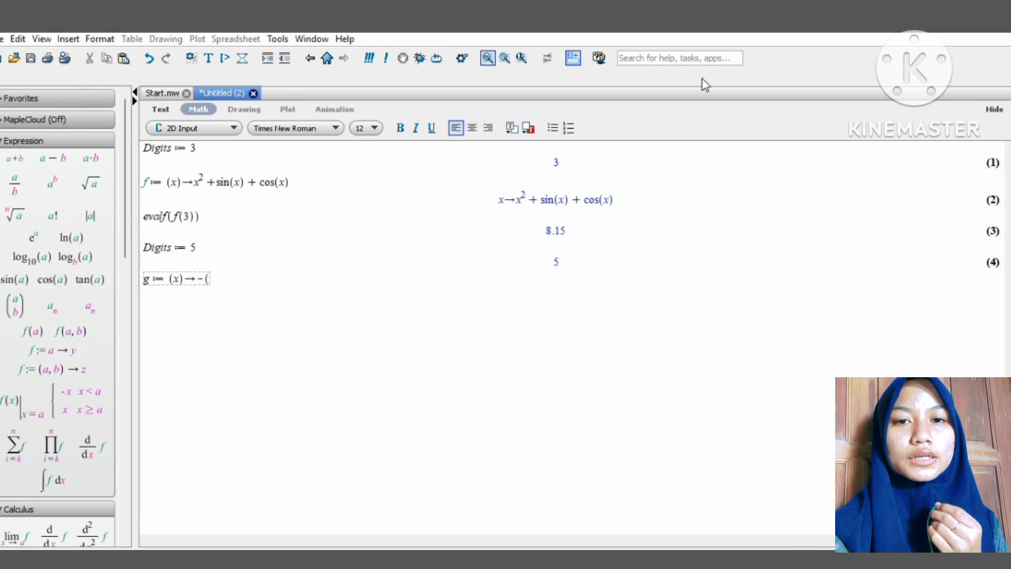
{"action": "type", "text": "co"}
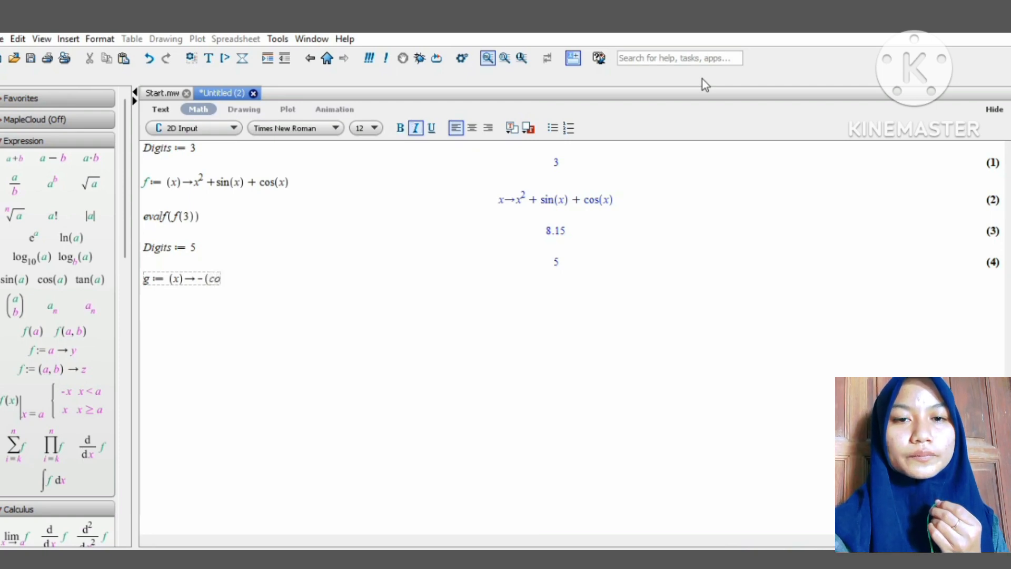
{"action": "type", "text": "s"}
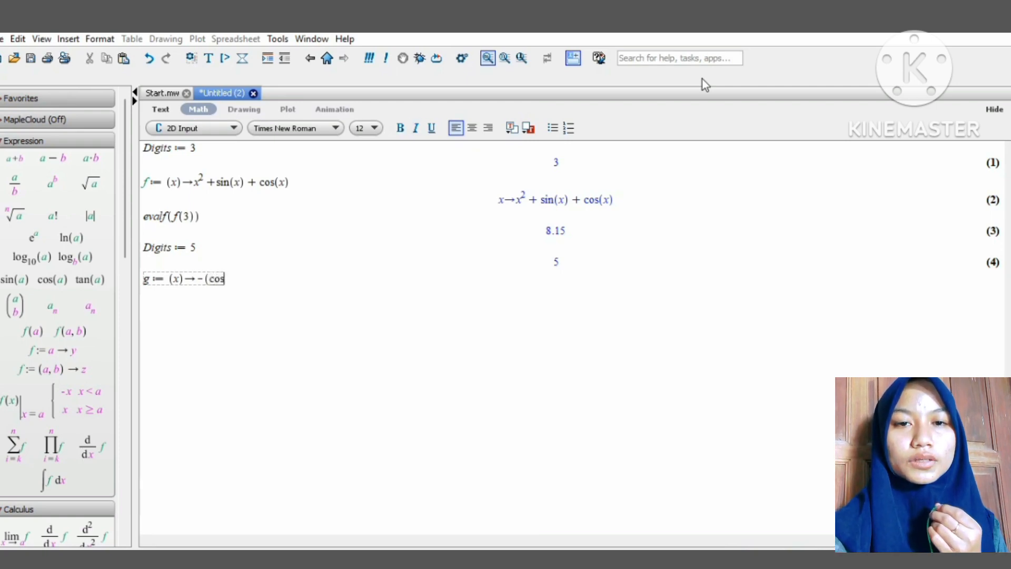
{"action": "type", "text": "^2"}
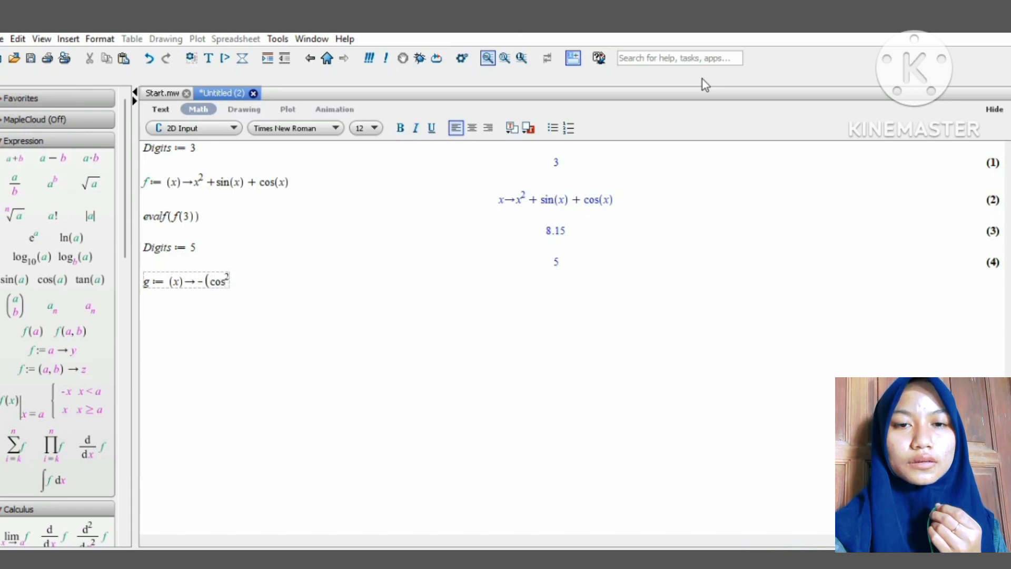
{"action": "key", "text": "Right"}
{"action": "type", "text": "("}
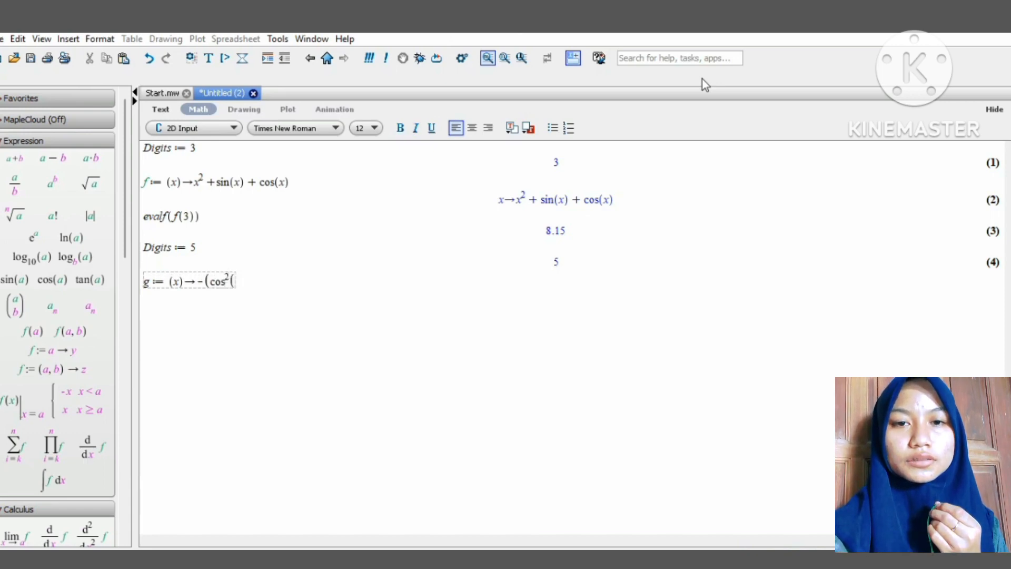
{"action": "type", "text": "x) "}
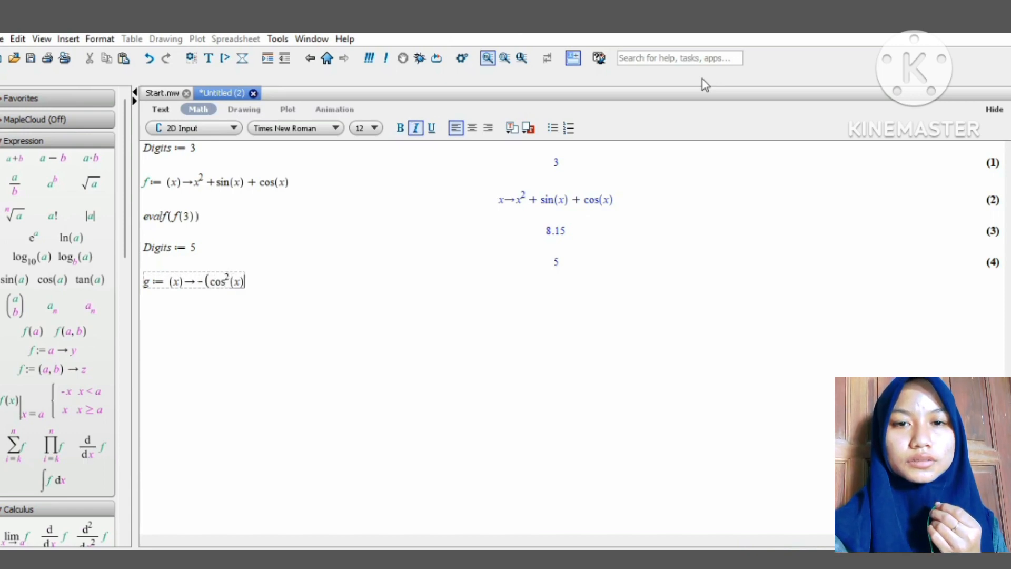
{"action": "type", "text": "- "}
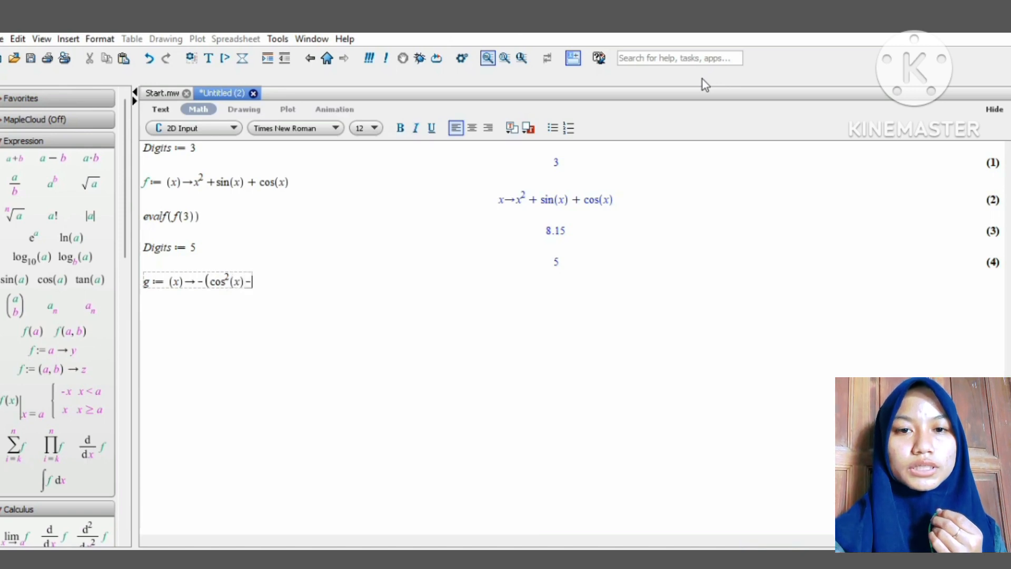
{"action": "type", "text": "sin"}
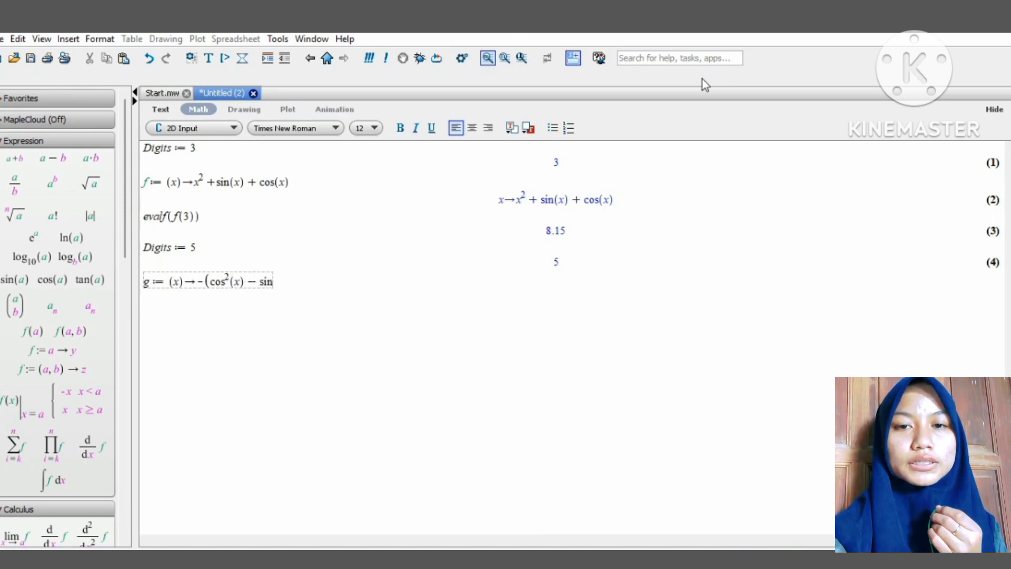
{"action": "type", "text": "(2"}
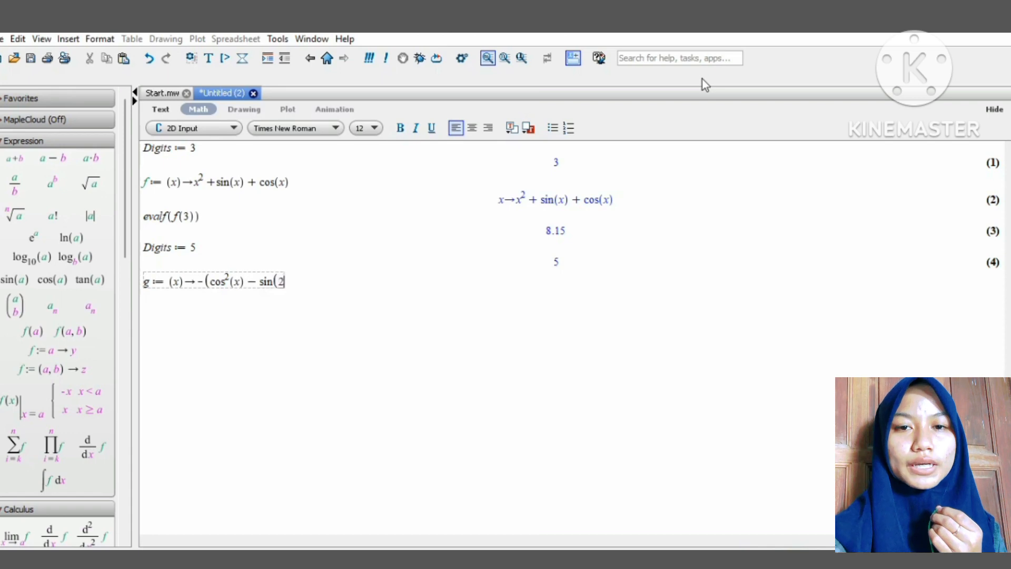
{"action": "type", "text": "x)"}
{"action": "type", "text": ")"}
{"action": "key", "text": "Return"}
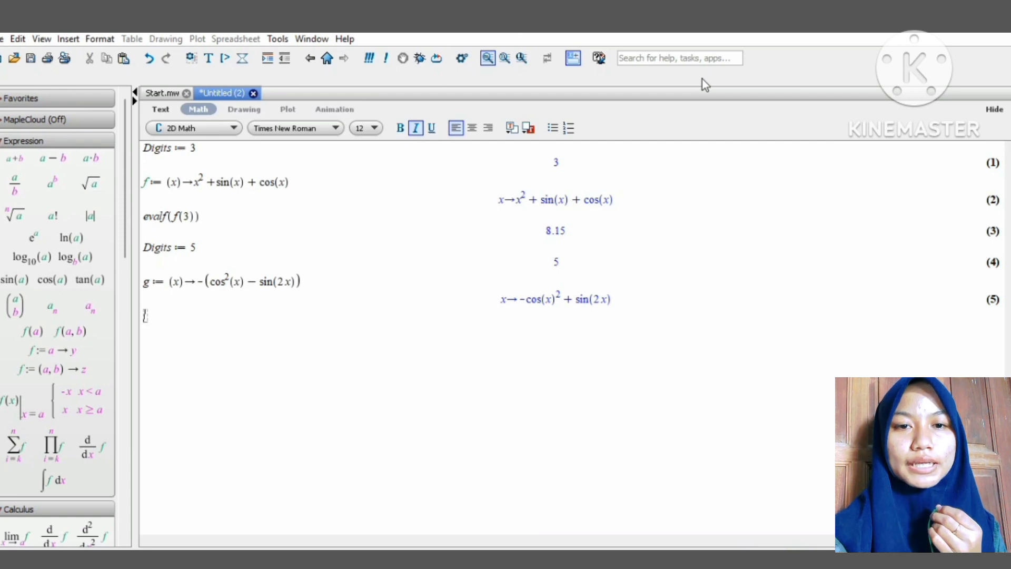
Step: Compute the numeric value of g at 2 with evalf(g(2))
{"action": "type", "text": "evalf"}
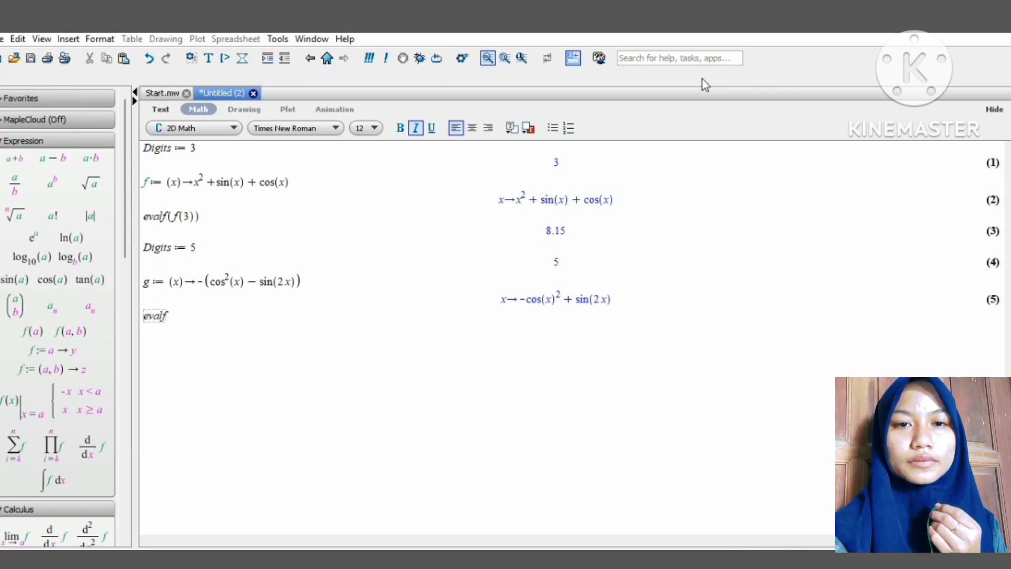
{"action": "type", "text": "(g"}
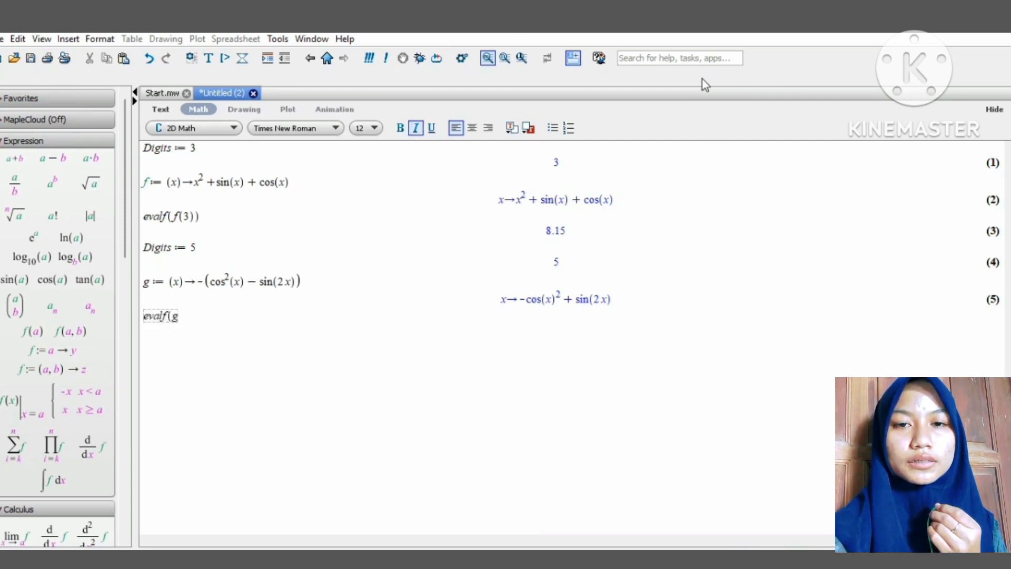
{"action": "type", "text": "("}
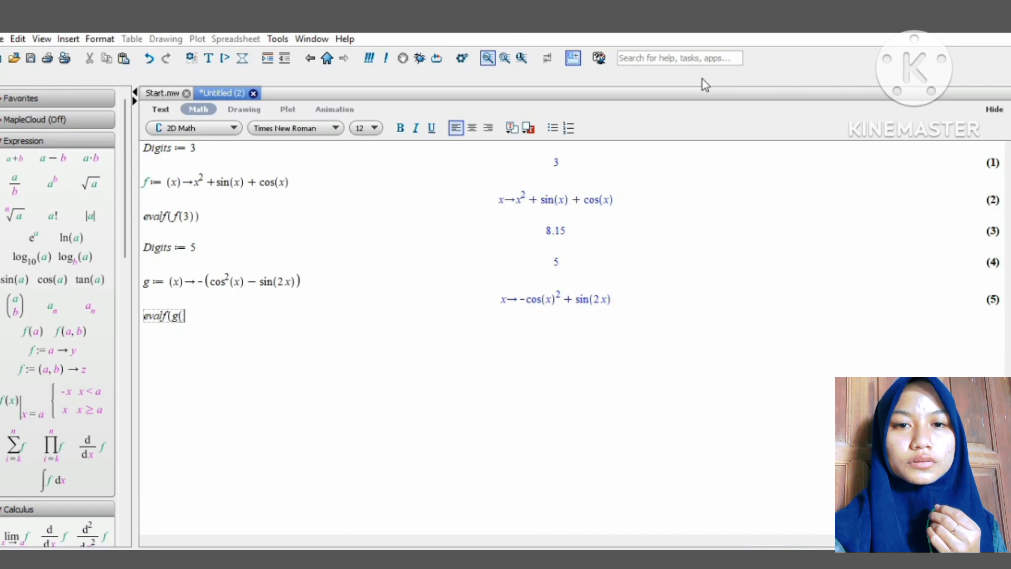
{"action": "type", "text": "2))"}
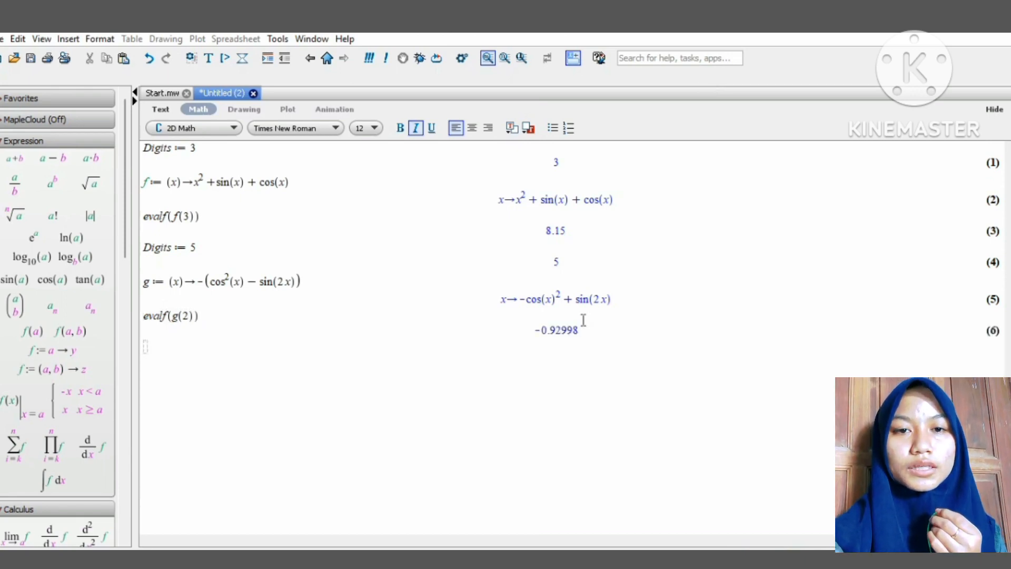
Step: Change the numeric precision to four digits by evaluating Digits := 4 below the value of g(2)
{"action": "type", "text": "D"}
{"action": "key", "text": "Caps_Lock"}
{"action": "type", "text": "is"}
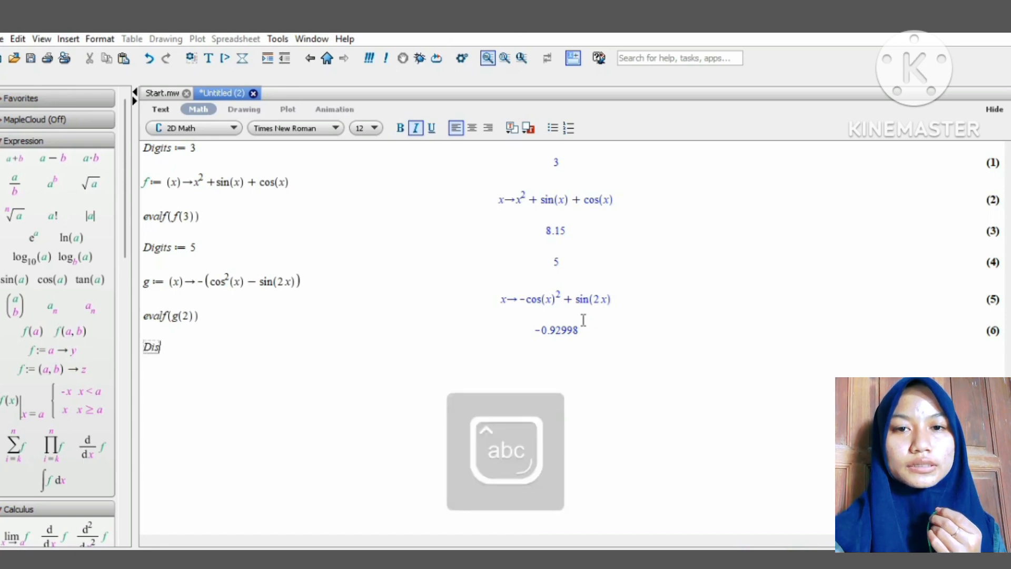
{"action": "key", "text": "BackSpace"}
{"action": "type", "text": "gi"}
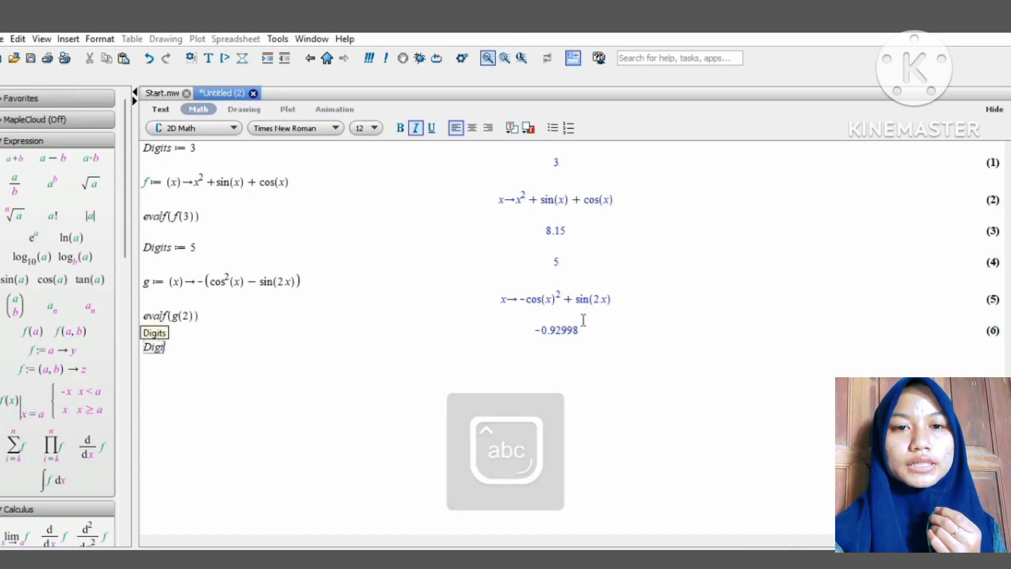
{"action": "type", "text": "ts:"}
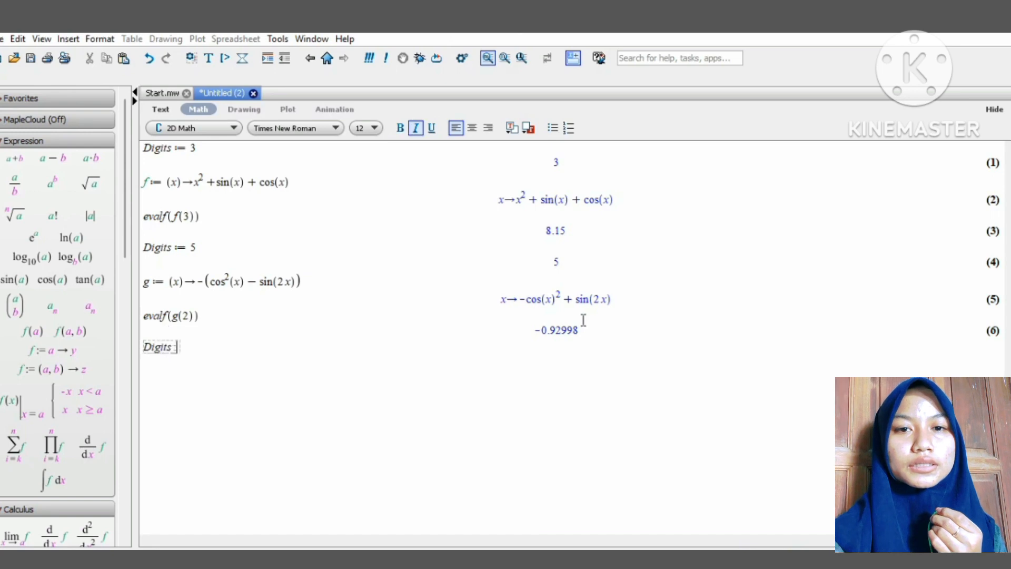
{"action": "type", "text": "="}
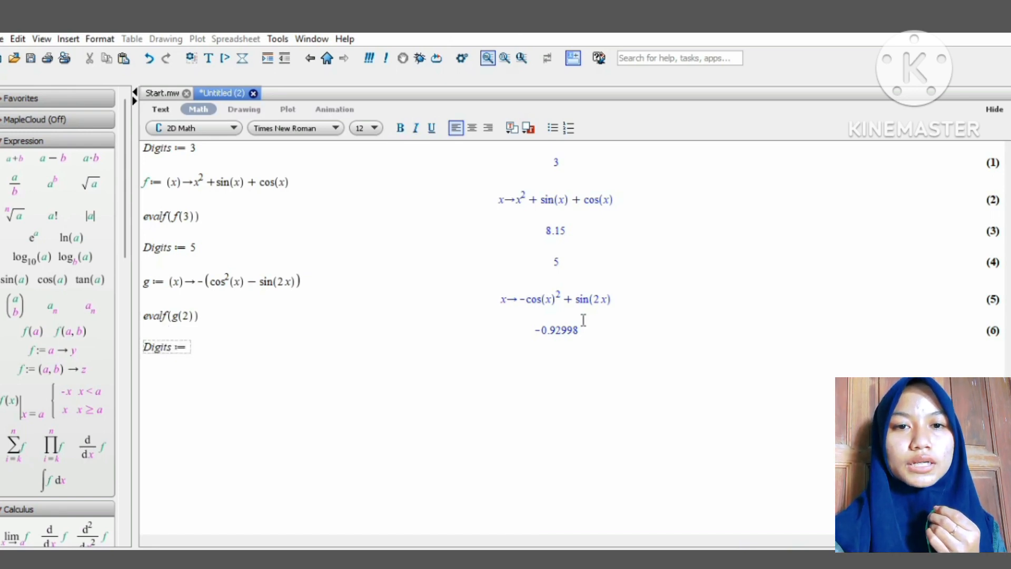
{"action": "type", "text": "4"}
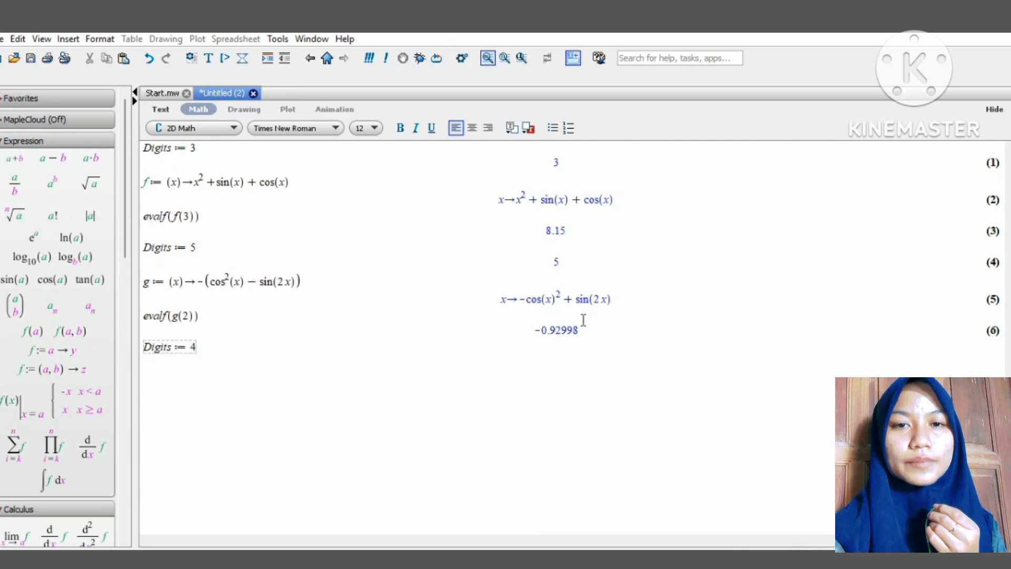
{"action": "key", "text": "Return"}
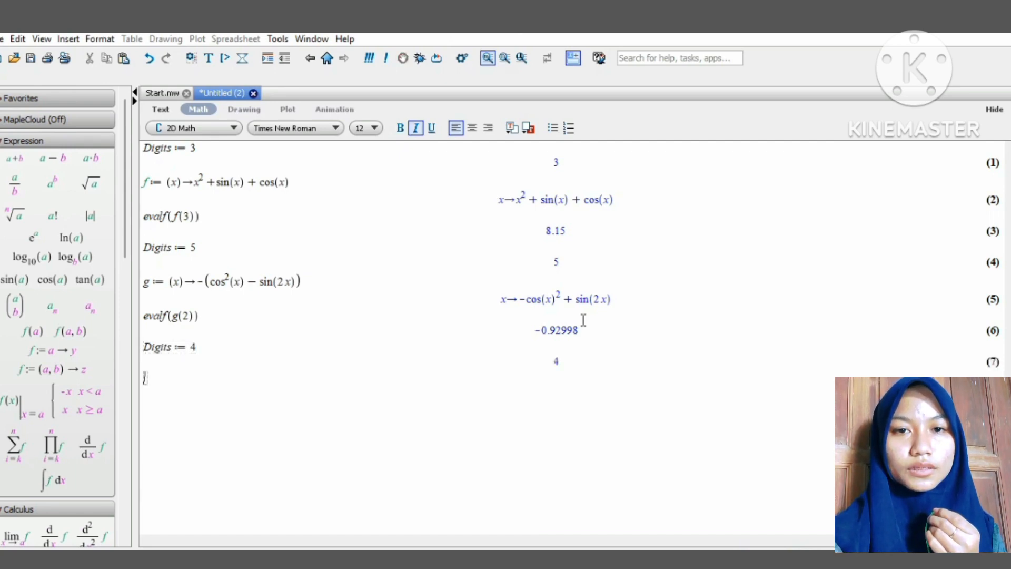
Step: Begin a new definition of g below the four-digit setting, with (x) as its argument and the mapping arrow
{"action": "key", "text": "Caps_Lock"}
{"action": "key", "text": "Caps_Lock"}
{"action": "type", "text": "g"}
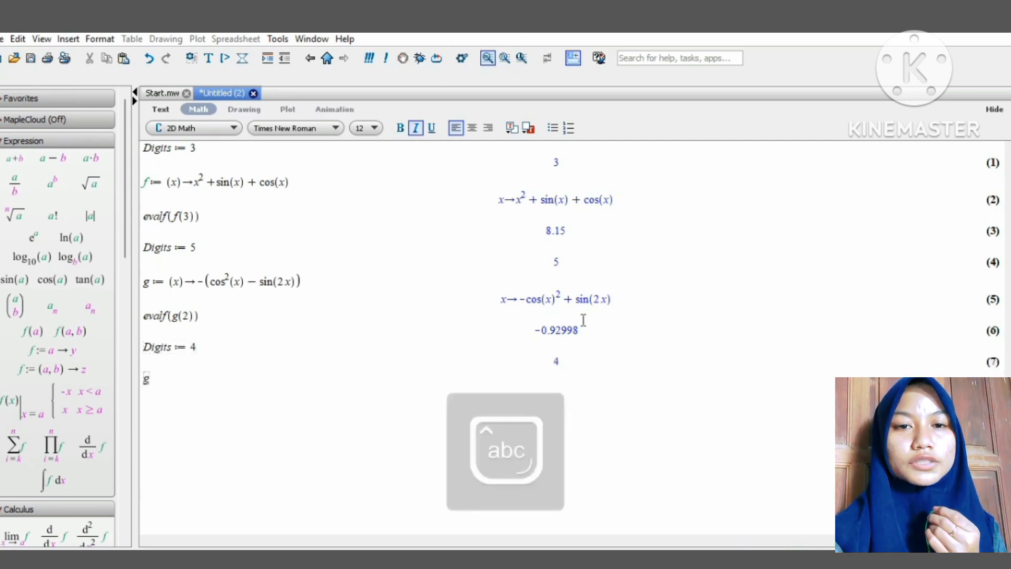
{"action": "type", "text": ":"}
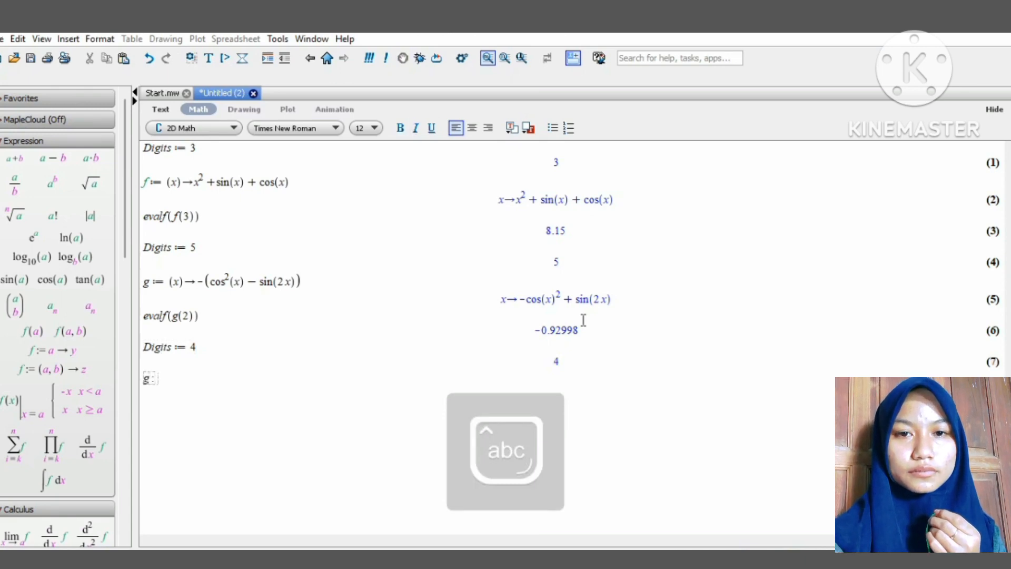
{"action": "type", "text": "=("}
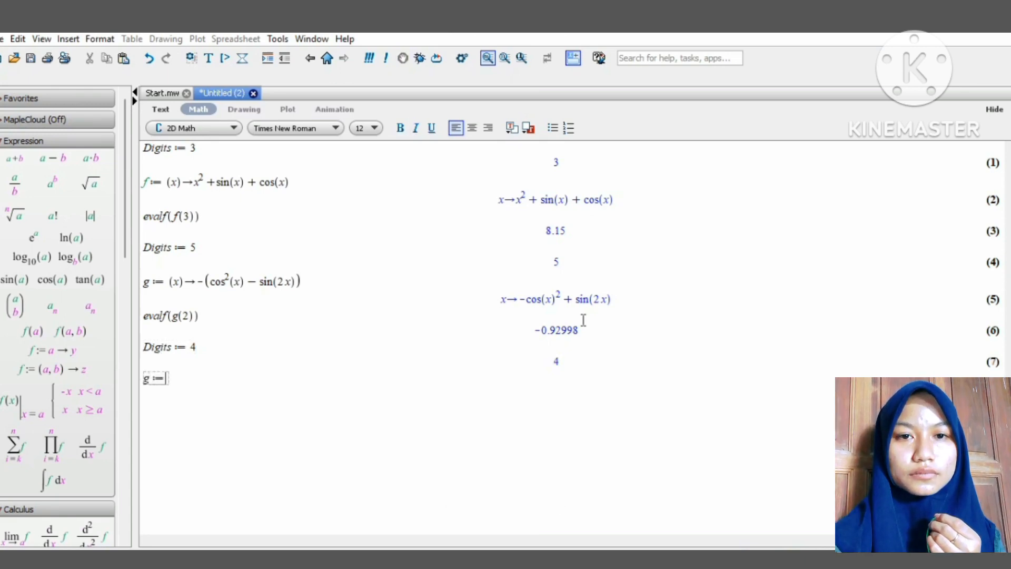
{"action": "type", "text": "x"}
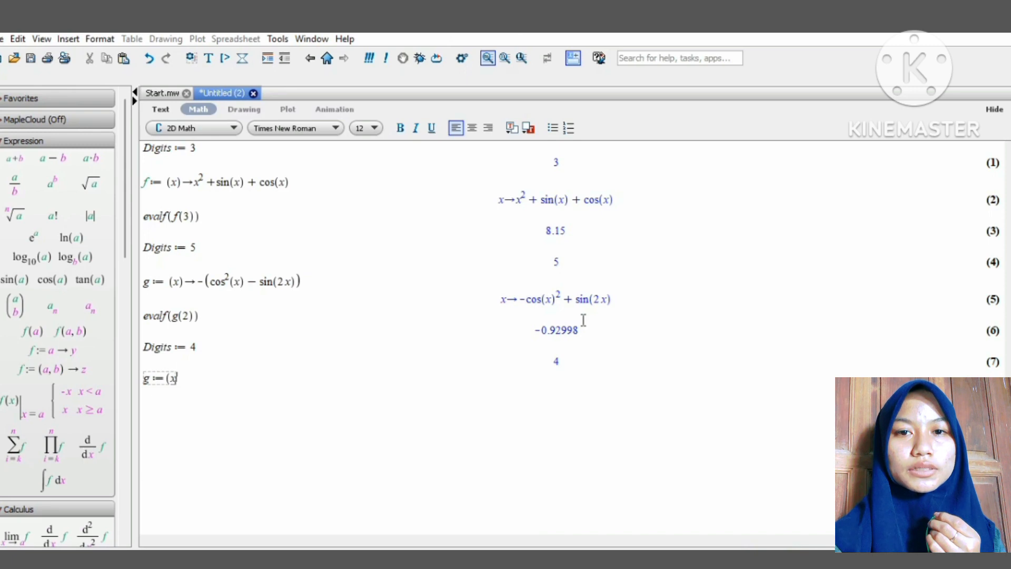
{"action": "type", "text": ")->"}
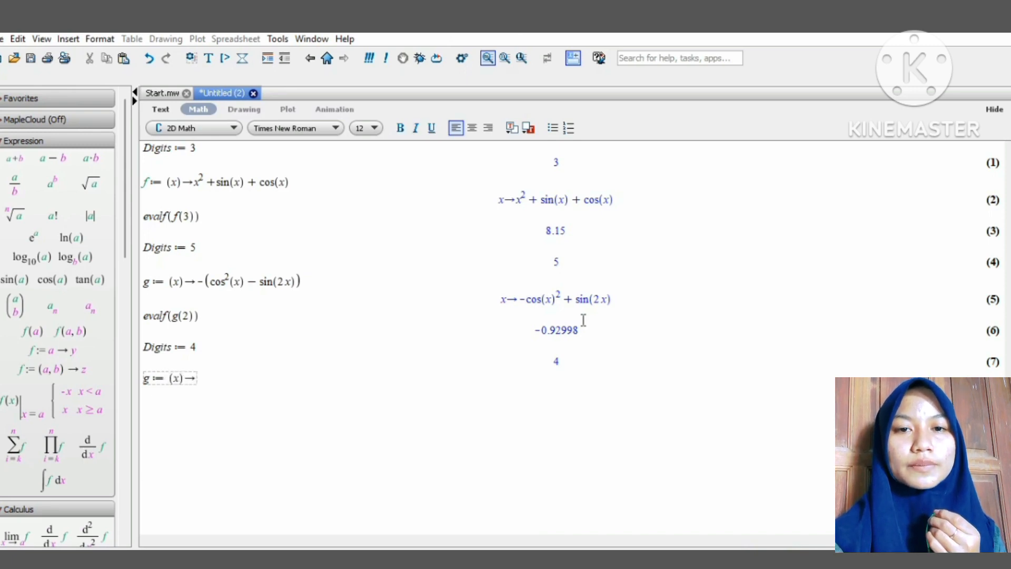
Step: Enter sin(3x) + sin(4x) as the body of the new function g and evaluate the definition
{"action": "type", "text": "sin"}
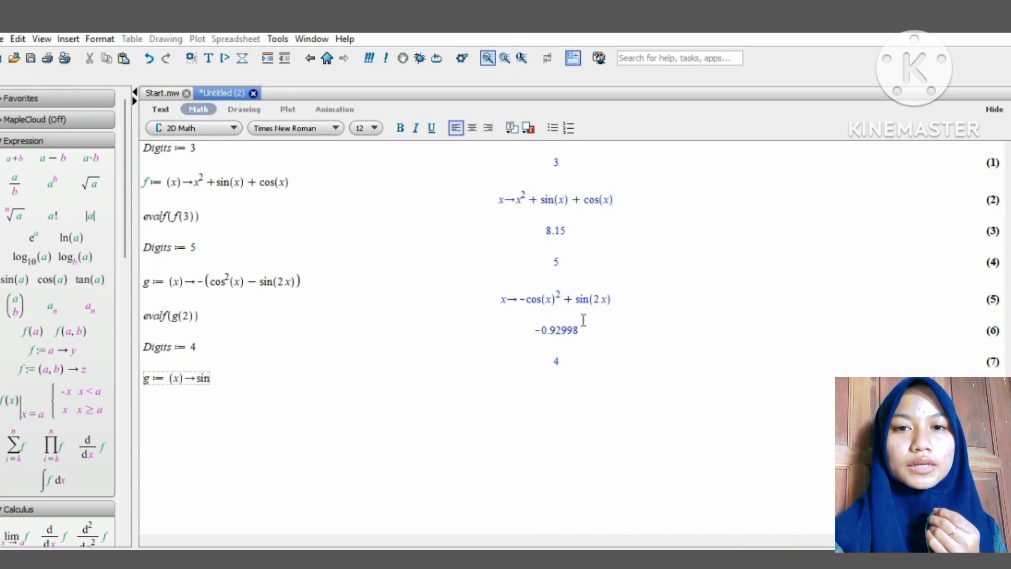
{"action": "type", "text": "("}
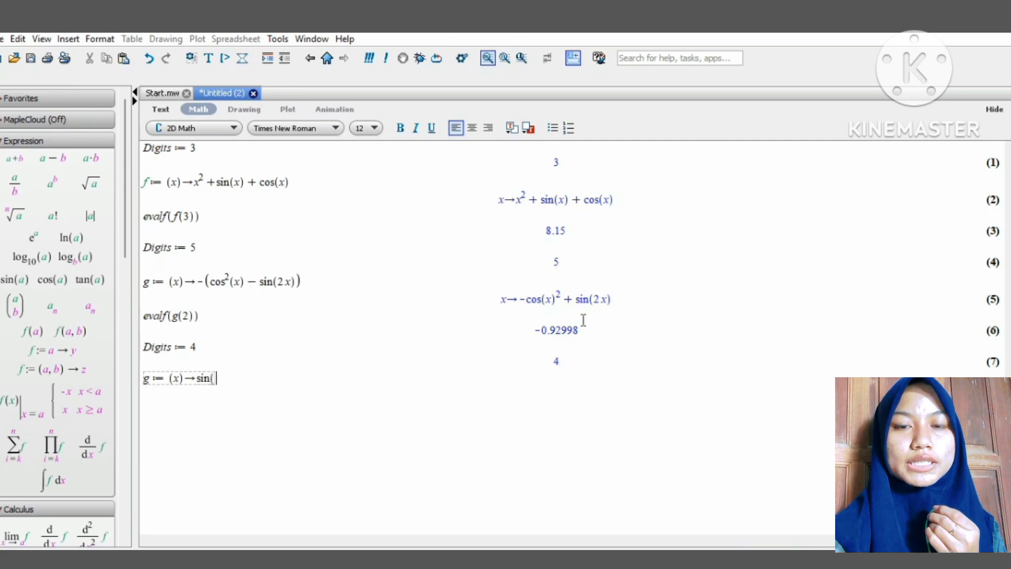
{"action": "type", "text": "3x"}
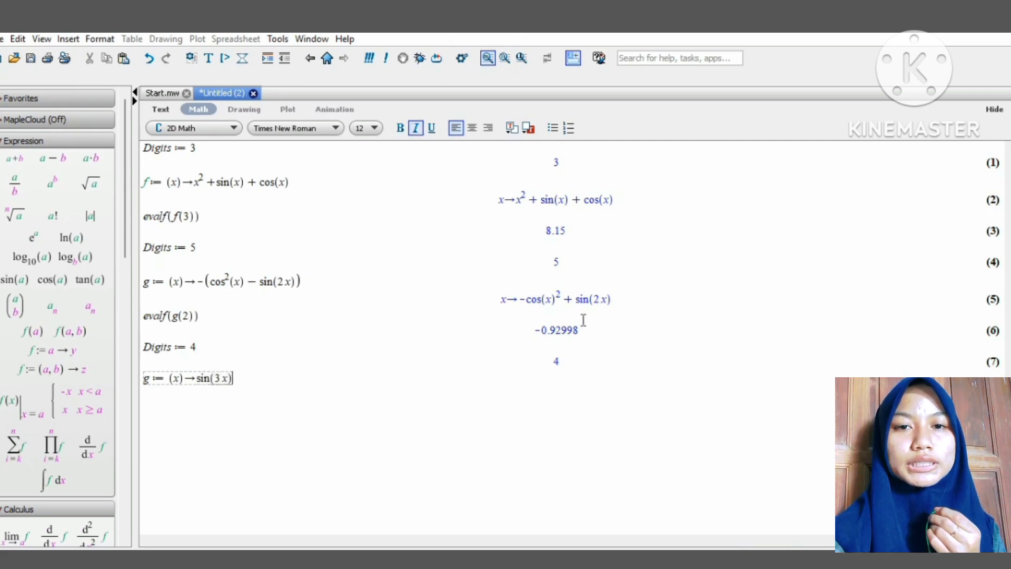
{"action": "type", "text": "="}
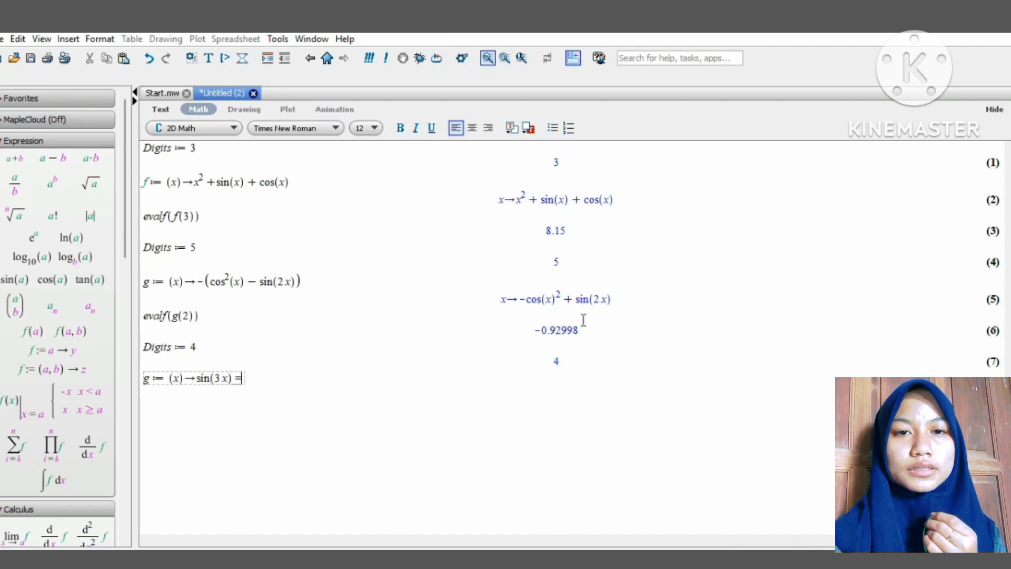
{"action": "key", "text": "BackSpace"}
{"action": "type", "text": "+ sin("}
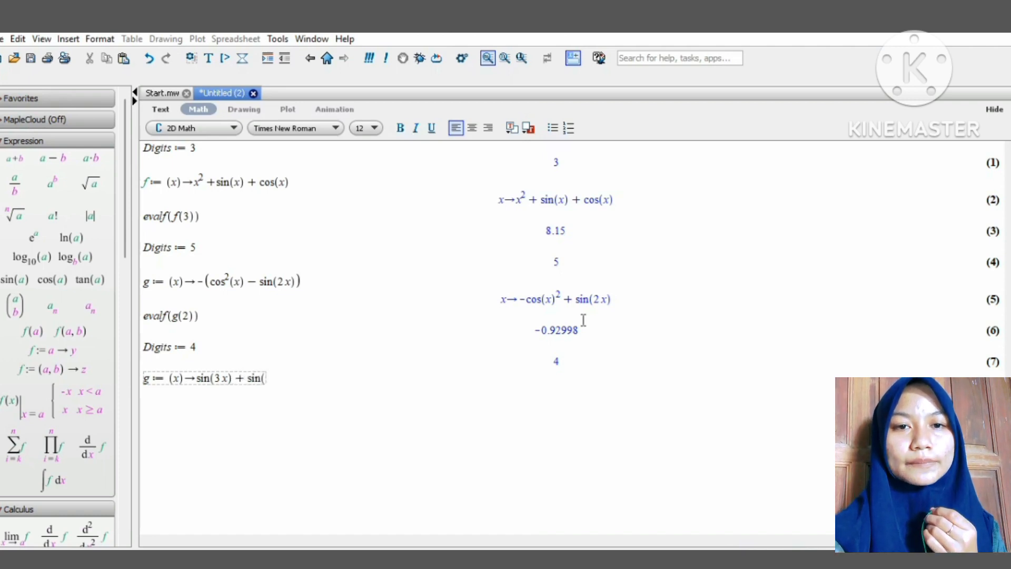
{"action": "type", "text": "4x)"}
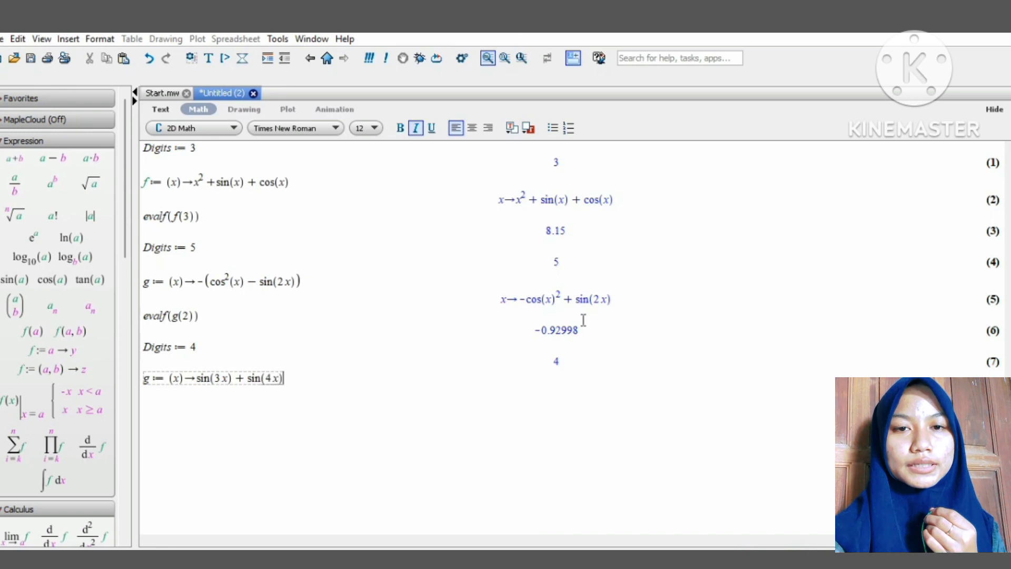
{"action": "key", "text": "Return"}
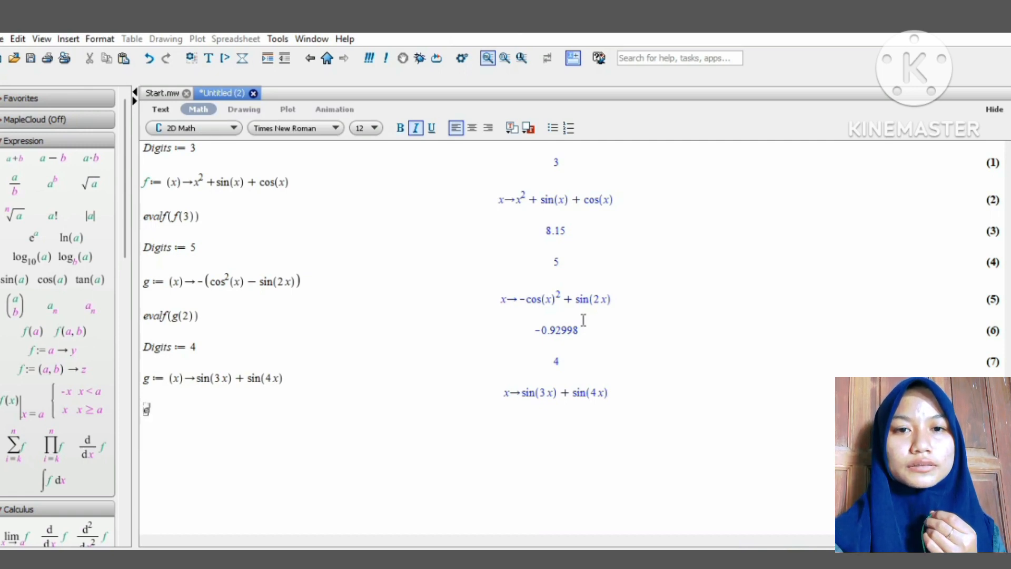
Step: Compute the numeric value of the redefined g at 4 with evalf(g(4))
{"action": "type", "text": "val"}
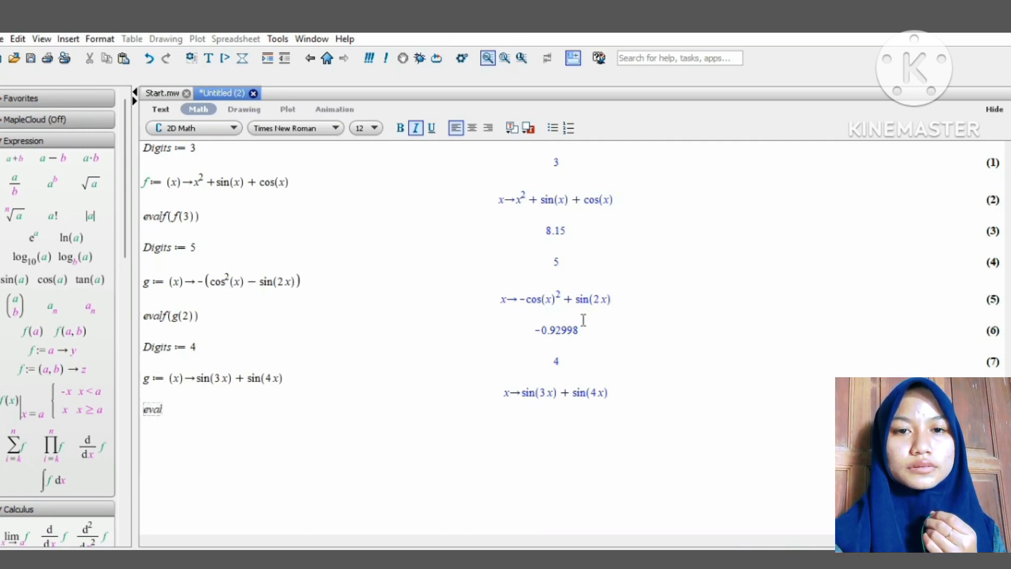
{"action": "type", "text": "f("}
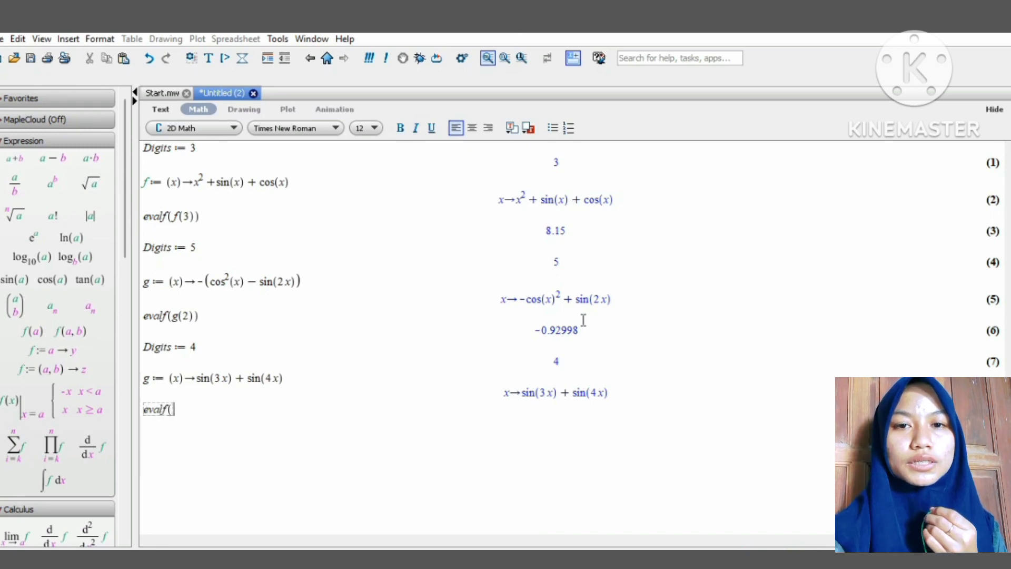
{"action": "type", "text": "g("}
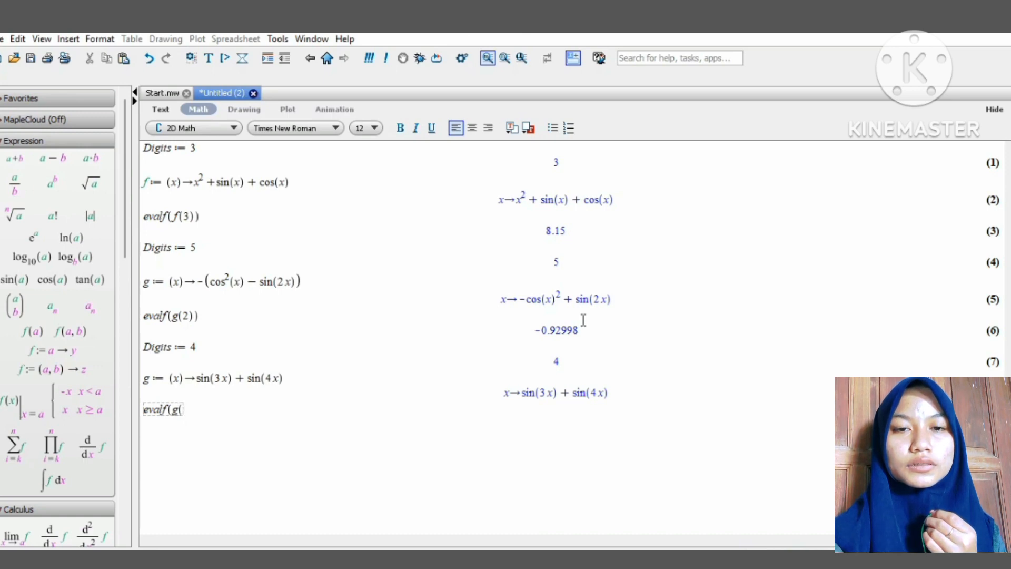
{"action": "type", "text": "4))"}
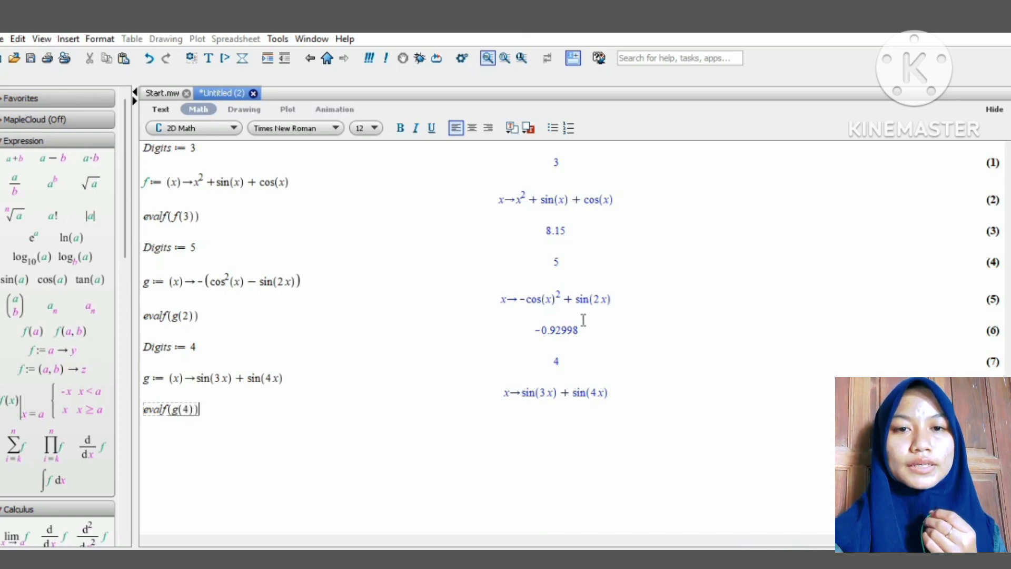
{"action": "key", "text": "Return"}
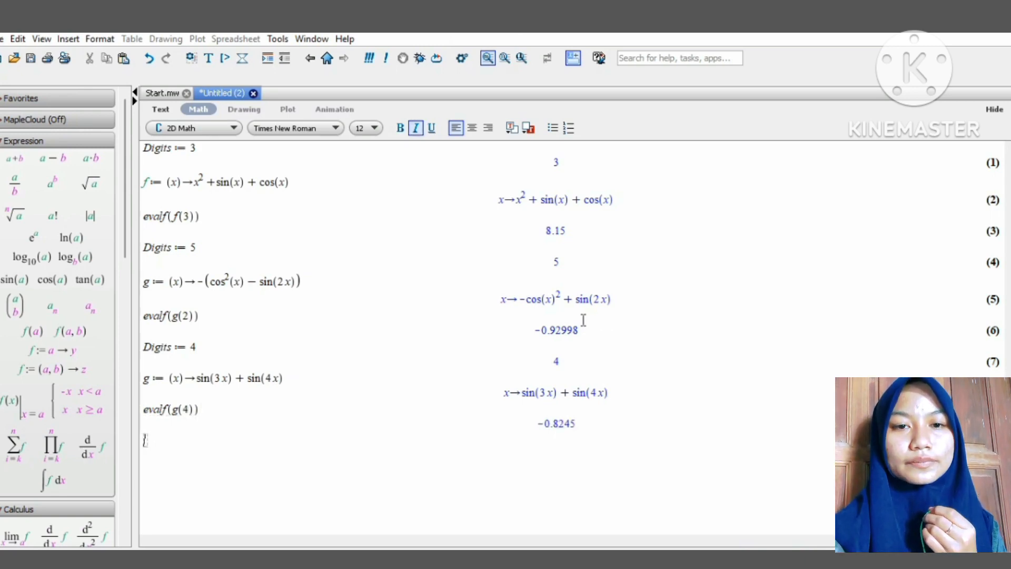
Step: Change the numeric precision to seven digits by evaluating Digits := 7 below the value of g(4)
{"action": "type", "text": "D"}
{"action": "key", "text": "Caps_Lock"}
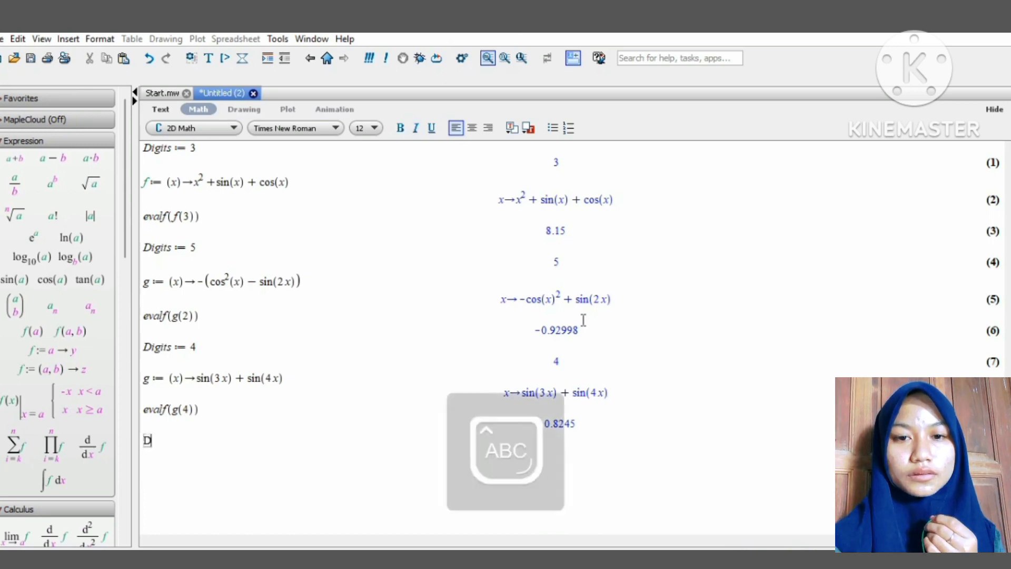
{"action": "type", "text": "igi"}
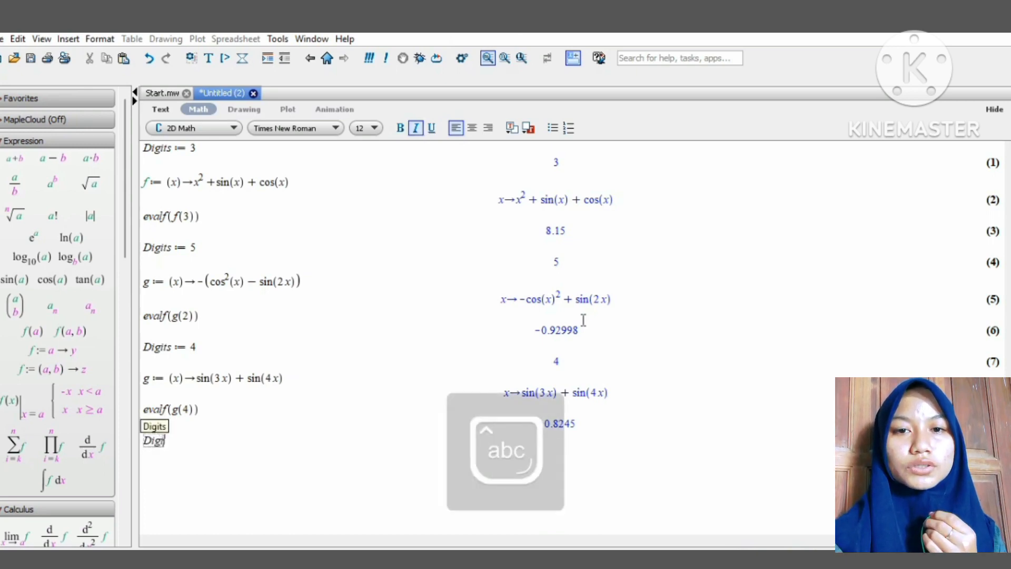
{"action": "type", "text": "ts:"}
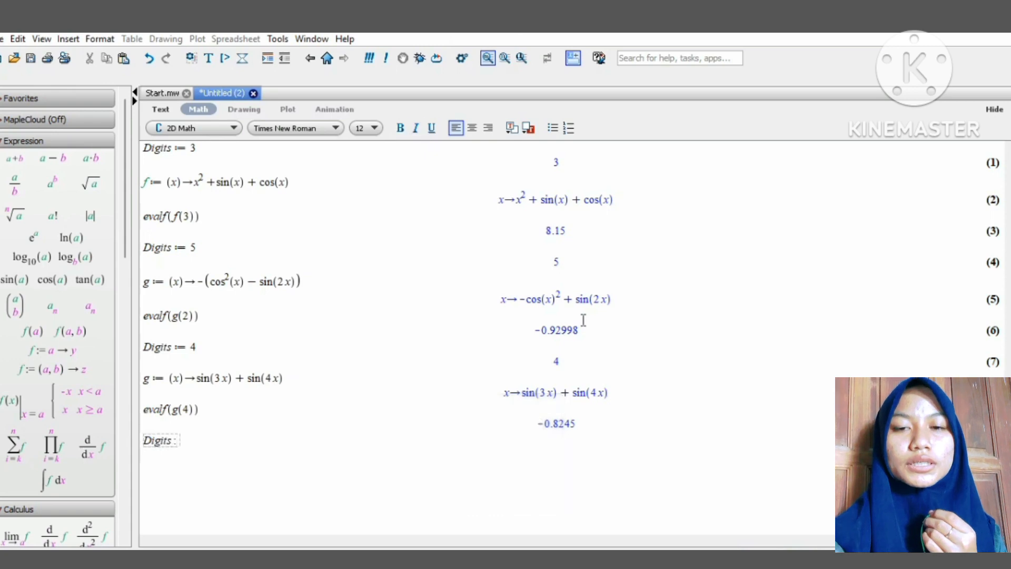
{"action": "type", "text": "="}
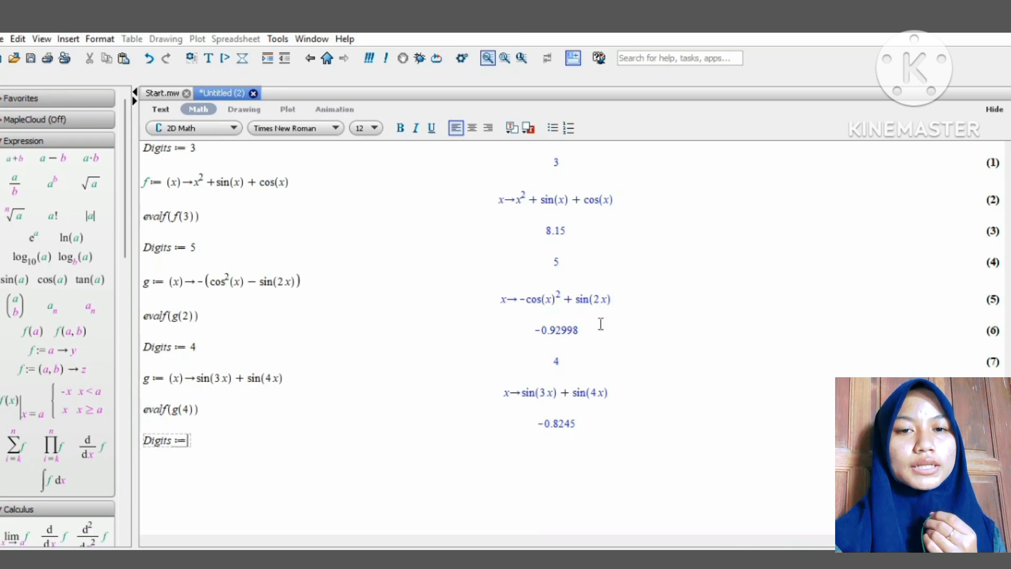
{"action": "type", "text": "7"}
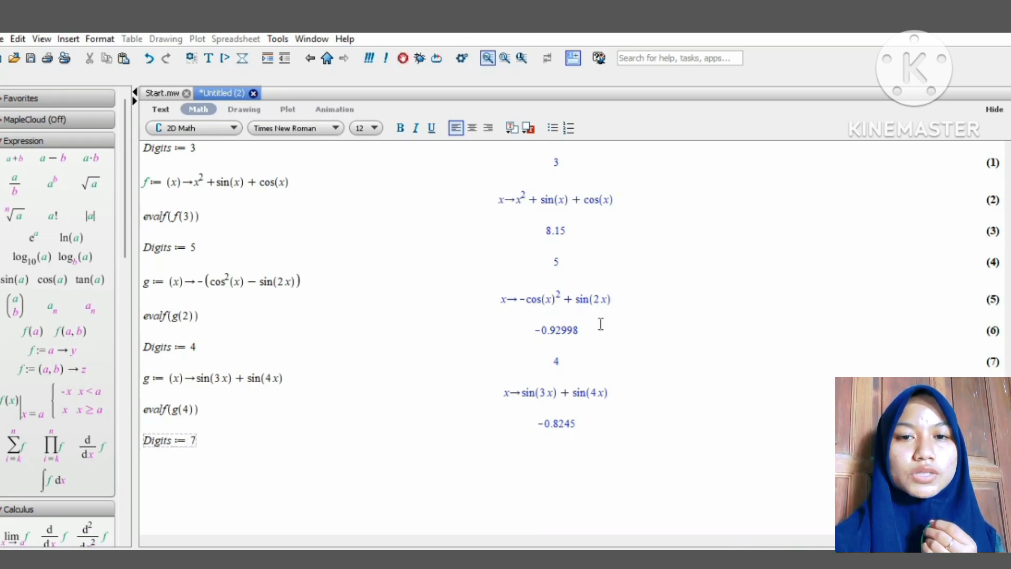
{"action": "key", "text": "Return"}
Step: Begin a new definition of f below the seven-digit setting, with (x) as its argument and the mapping arrow
{"action": "type", "text": "f"}
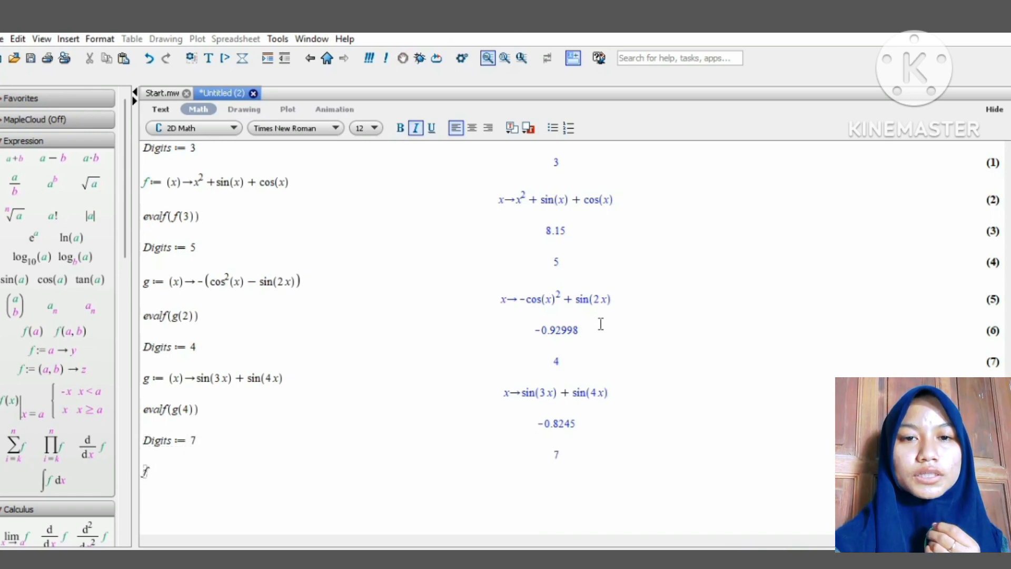
{"action": "type", "text": ":"}
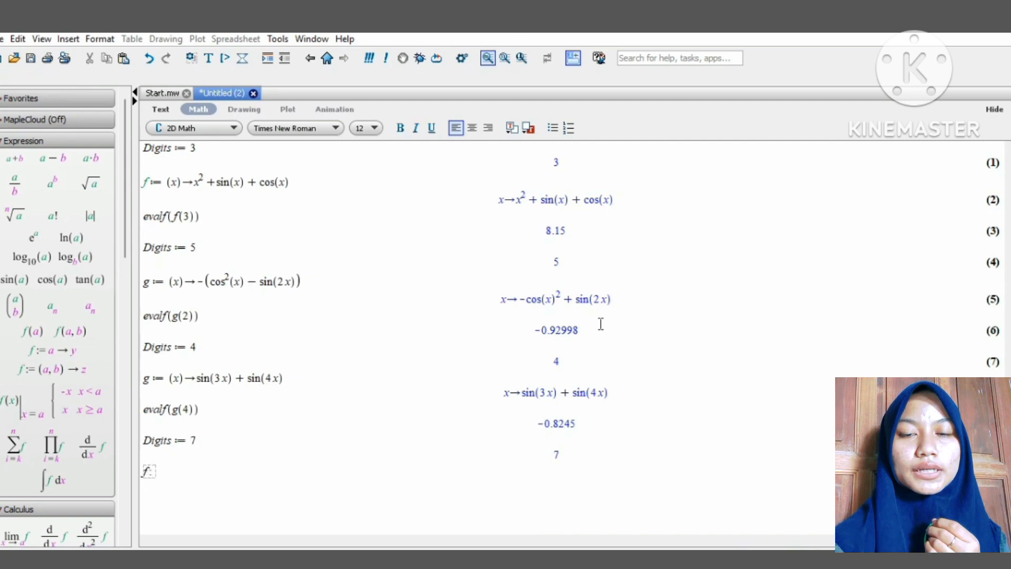
{"action": "type", "text": "="}
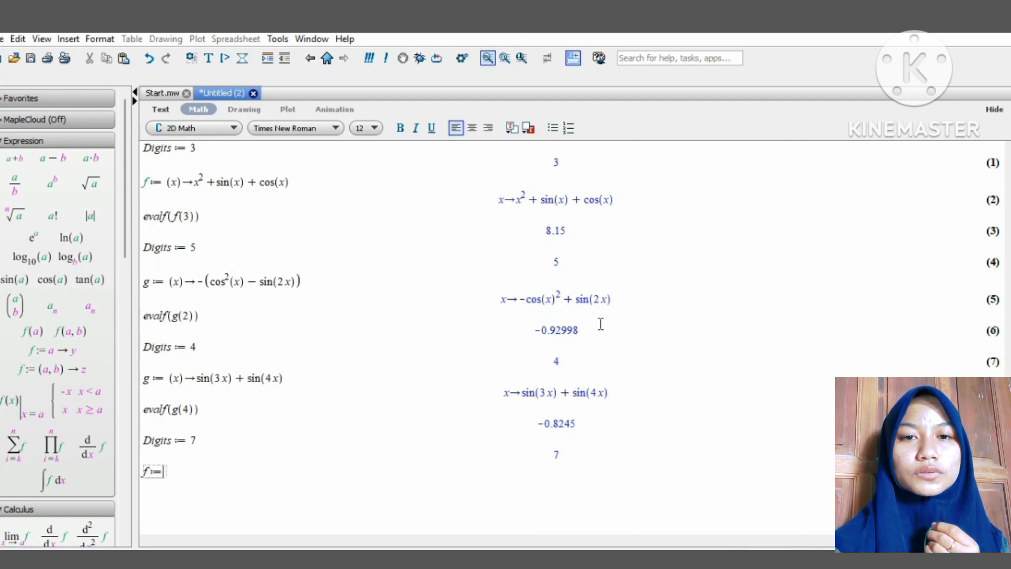
{"action": "type", "text": "(x)"}
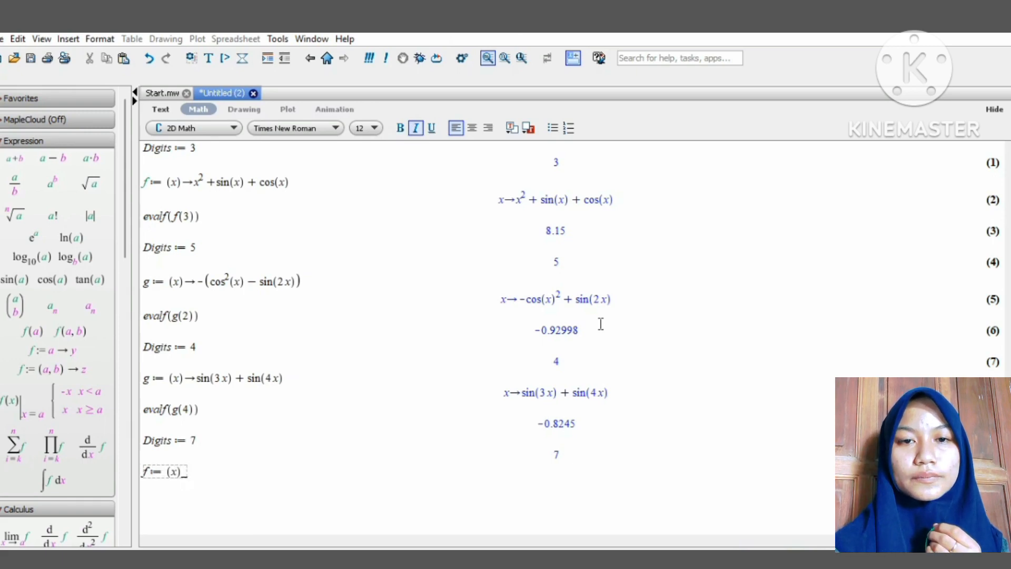
{"action": "type", "text": "->"}
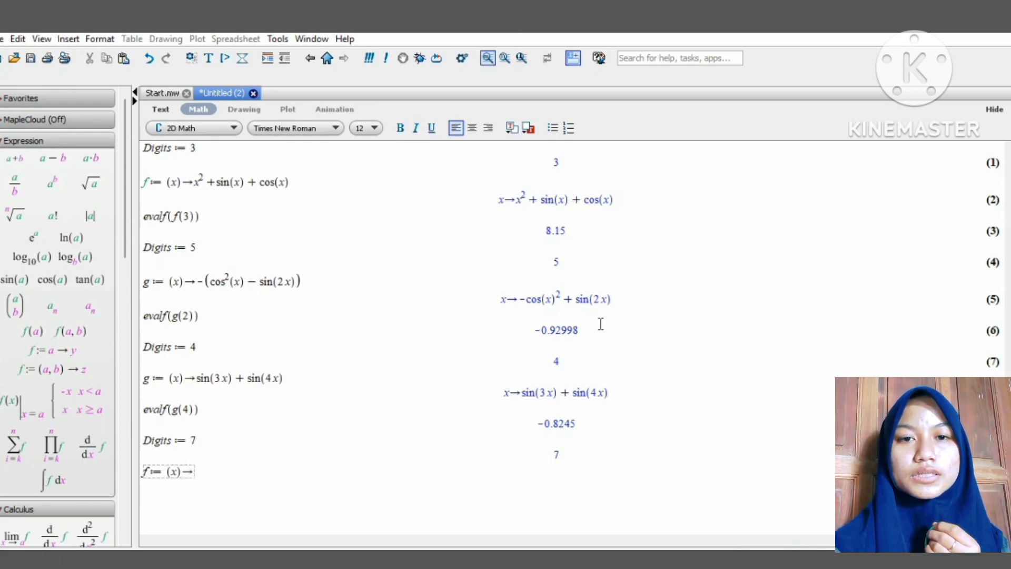
{"action": "type", "text": "sin"}
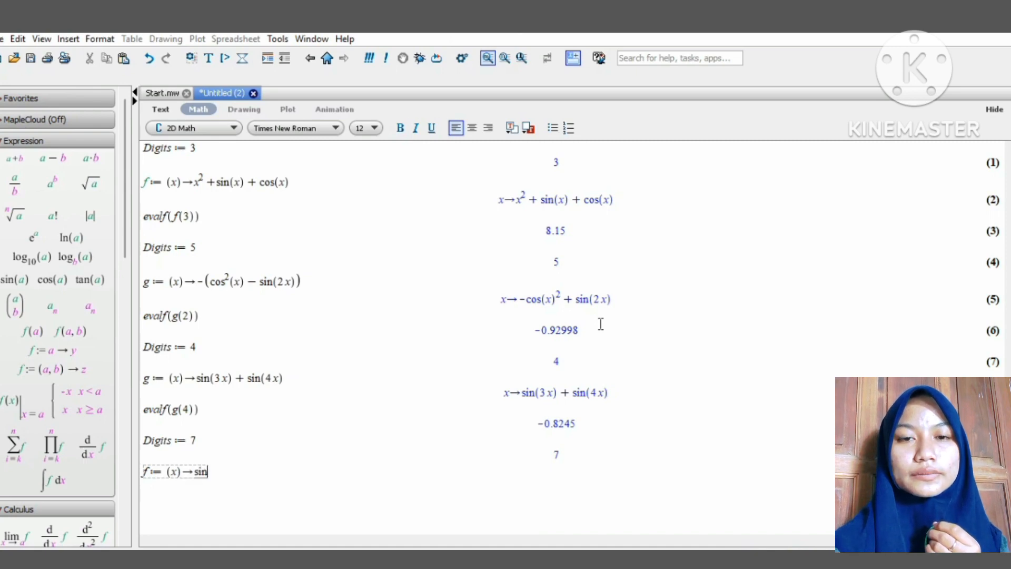
{"action": "type", "text": "^2(x"}
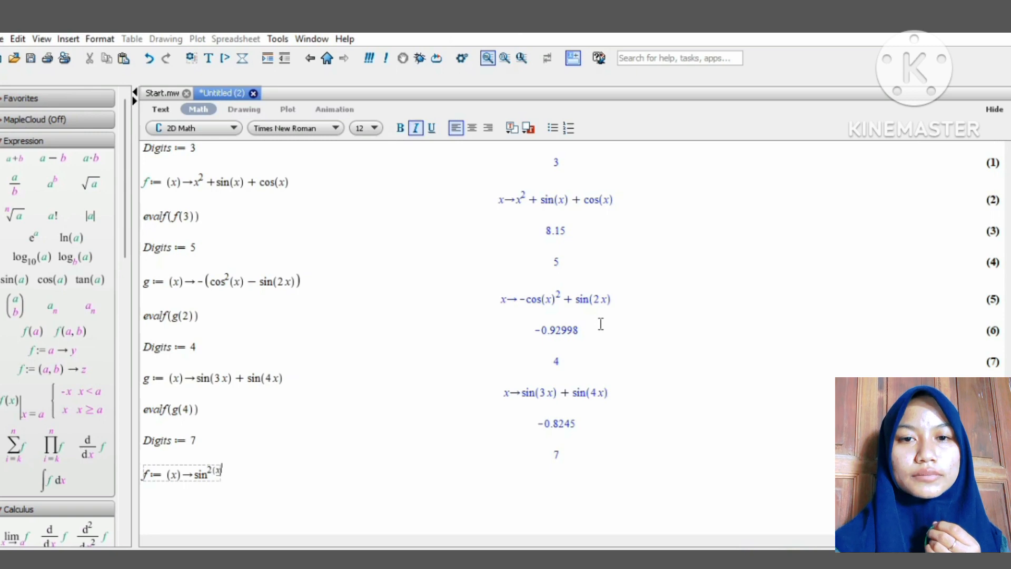
{"action": "type", "text": ")"}
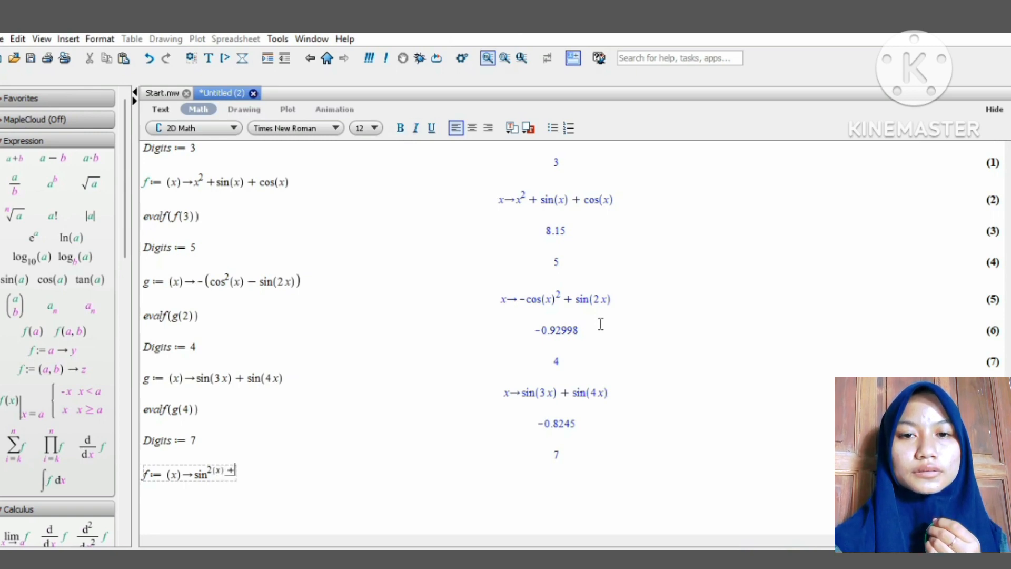
{"action": "type", "text": "+cos"}
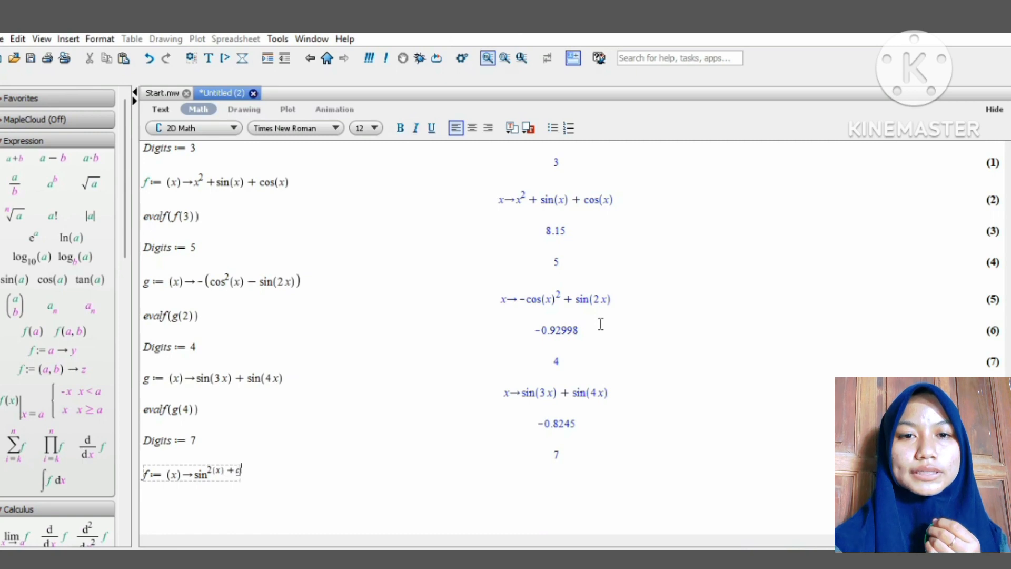
{"action": "type", "text": "^2"}
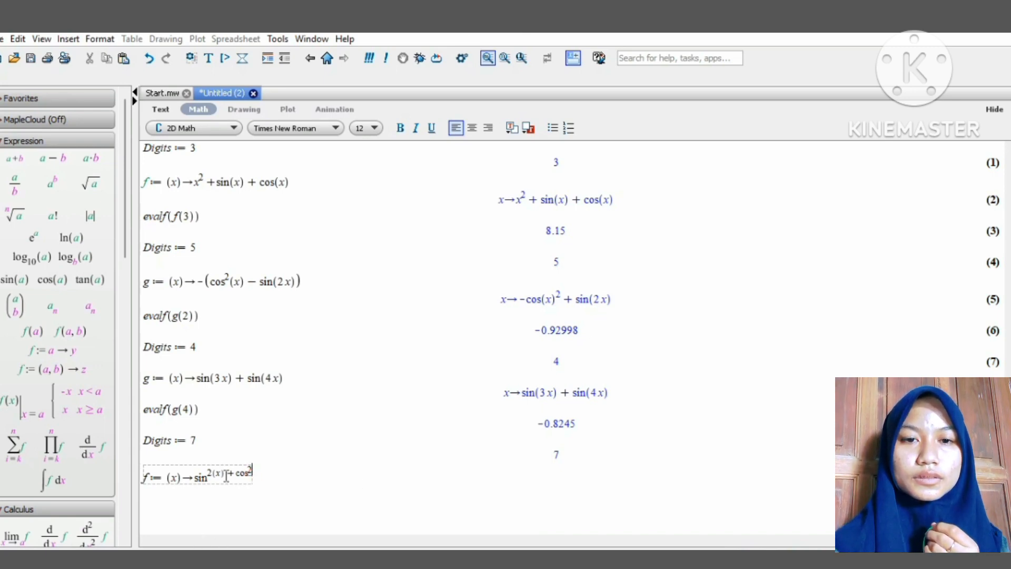
{"action": "key", "text": "BackSpace"}
{"action": "key", "text": "BackSpace"}
{"action": "key", "text": "BackSpace"}
{"action": "key", "text": "BackSpace"}
{"action": "key", "text": "BackSpace"}
{"action": "key", "text": "BackSpace"}
{"action": "key", "text": "BackSpace"}
{"action": "key", "text": "BackSpace"}
{"action": "key", "text": "BackSpace"}
{"action": "key", "text": "BackSpace"}
{"action": "key", "text": "BackSpace"}
{"action": "key", "text": "BackSpace"}
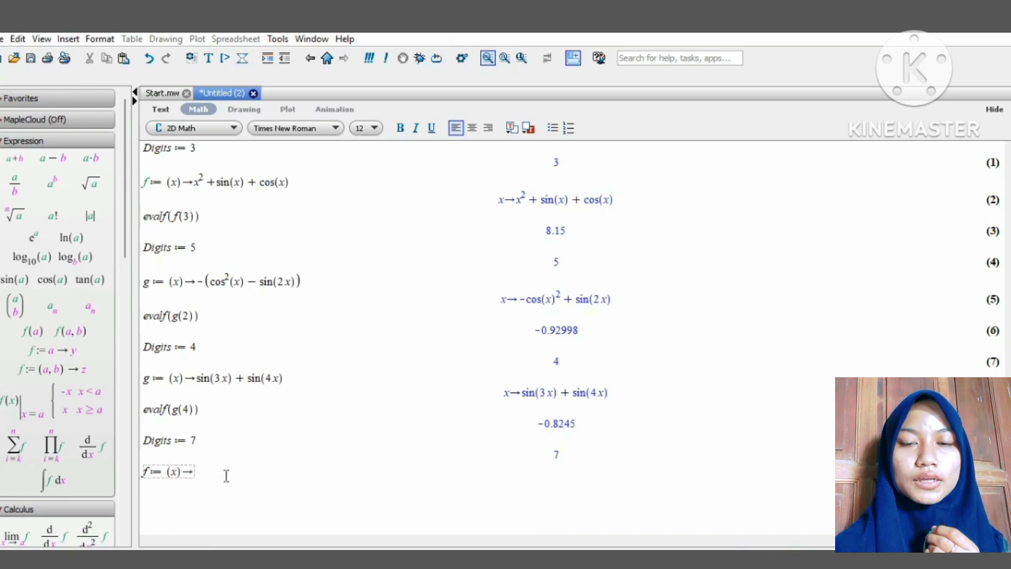
Step: Enter sin²(x) as the first term of the new f's body, followed by a plus sign
{"action": "type", "text": "sin"}
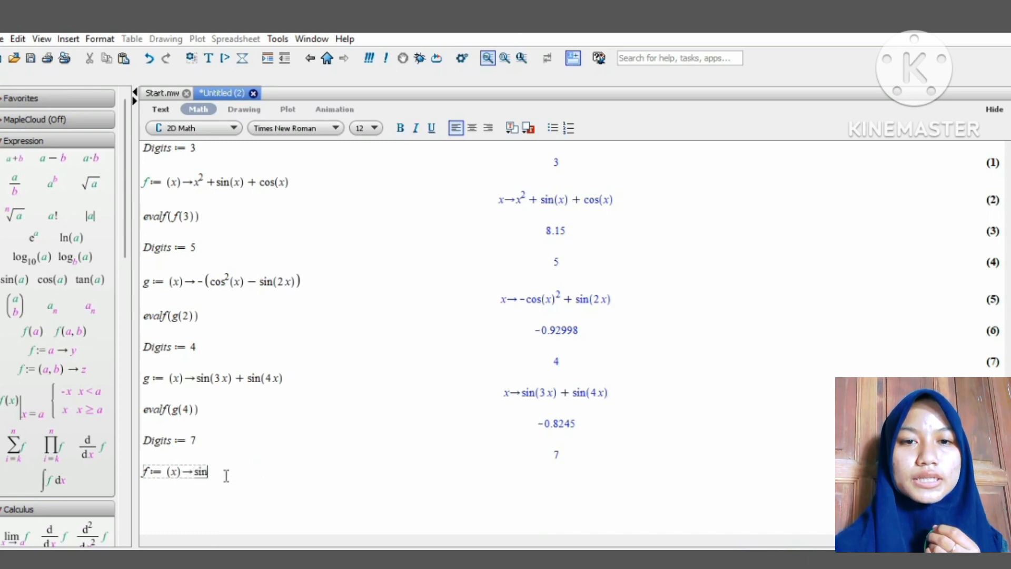
{"action": "type", "text": "^2"}
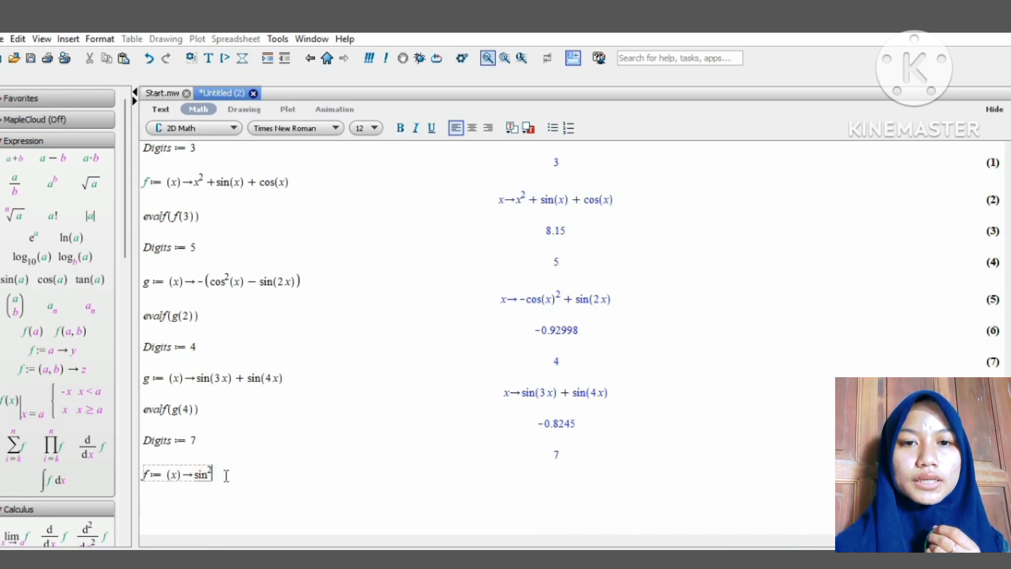
{"action": "key", "text": "Right"}
{"action": "type", "text": "("}
{"action": "type", "text": "x) + "}
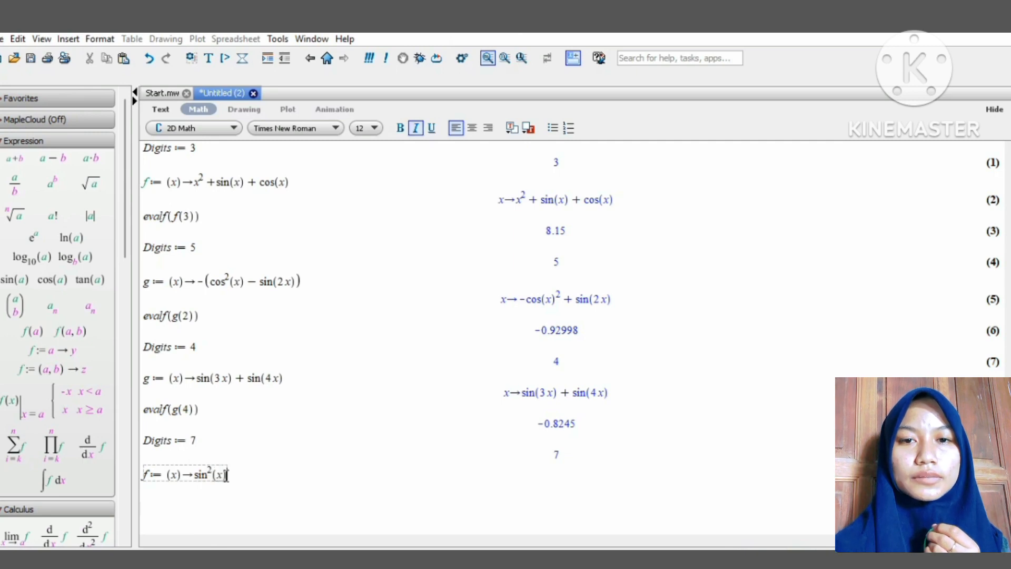
Step: Complete the body of f with the second term cos²(3x) and evaluate the definition
{"action": "type", "text": "c"}
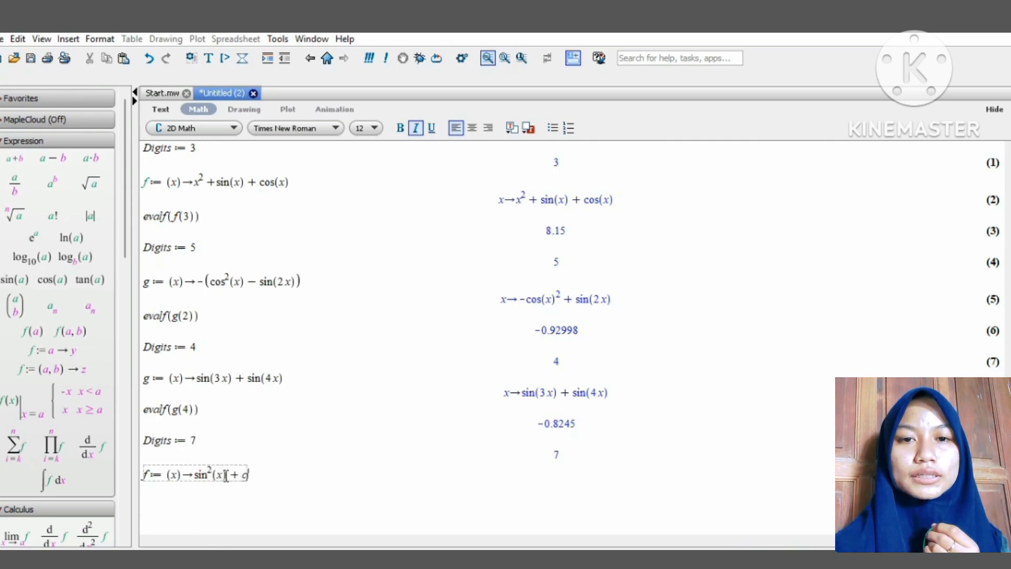
{"action": "type", "text": "os^2"}
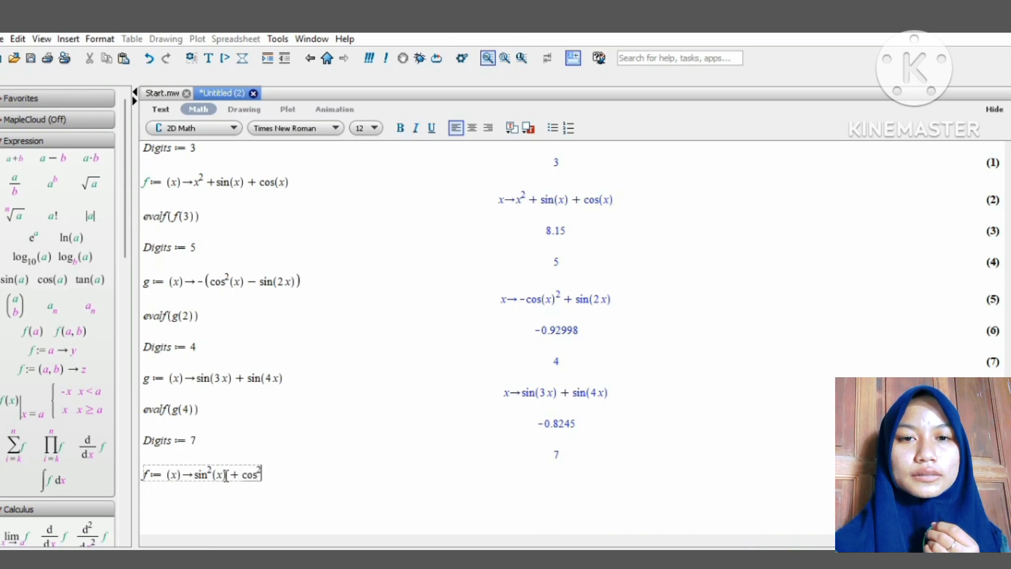
{"action": "key", "text": "Right"}
{"action": "type", "text": "(3"}
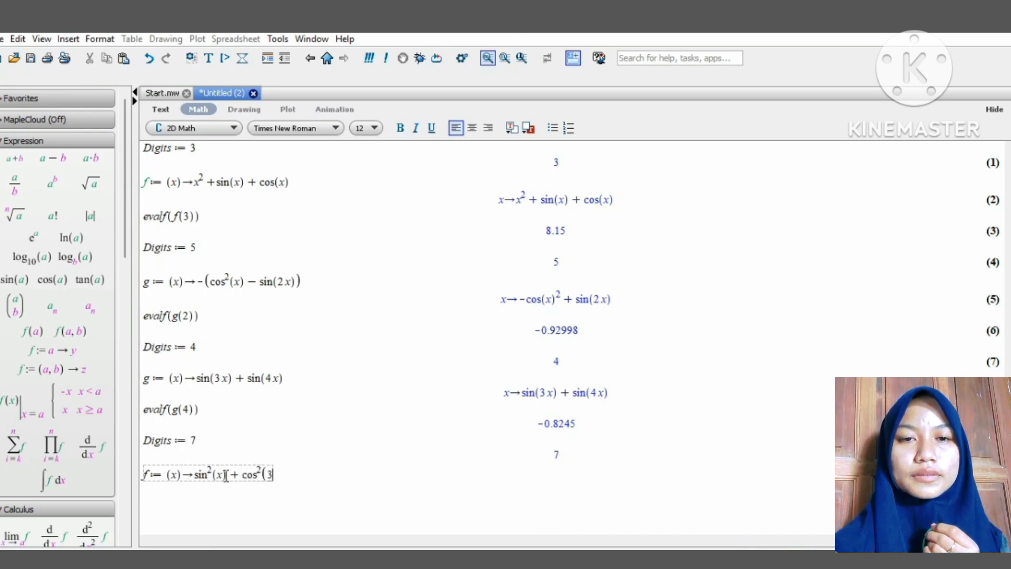
{"action": "type", "text": "x"}
{"action": "key", "text": "BackSpace"}
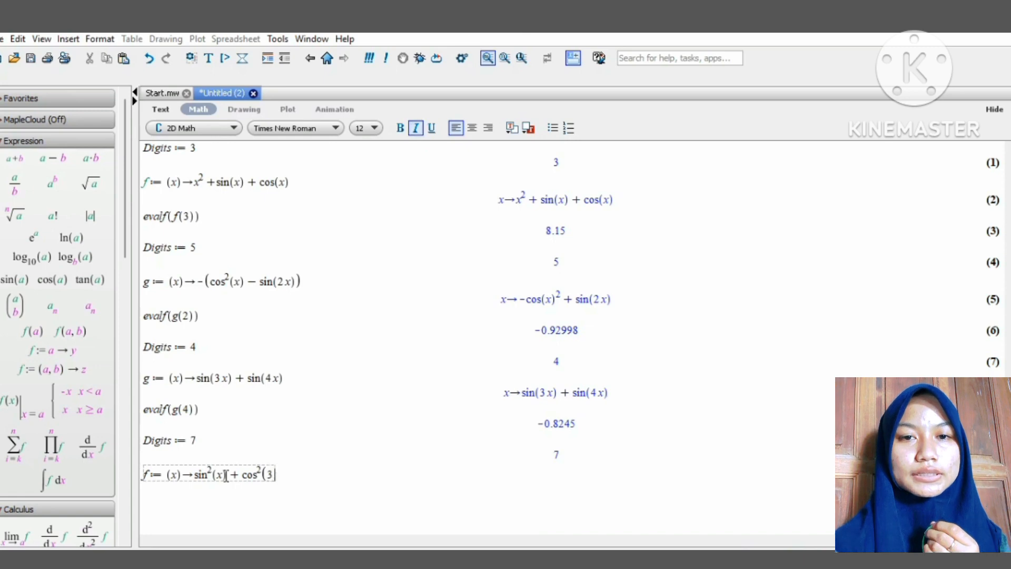
{"action": "type", "text": "x"}
{"action": "key", "text": "BackSpace"}
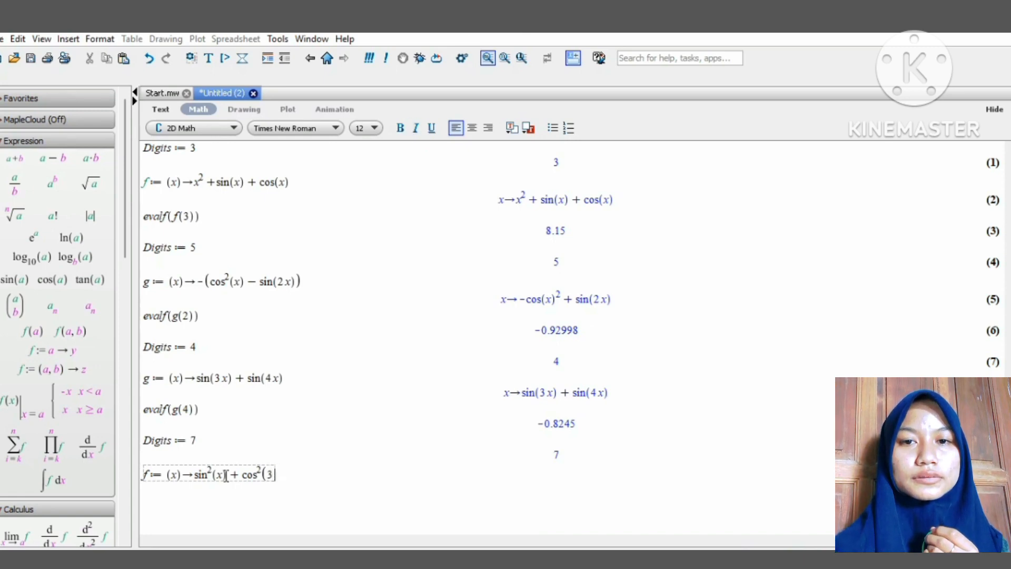
{"action": "type", "text": "x)"}
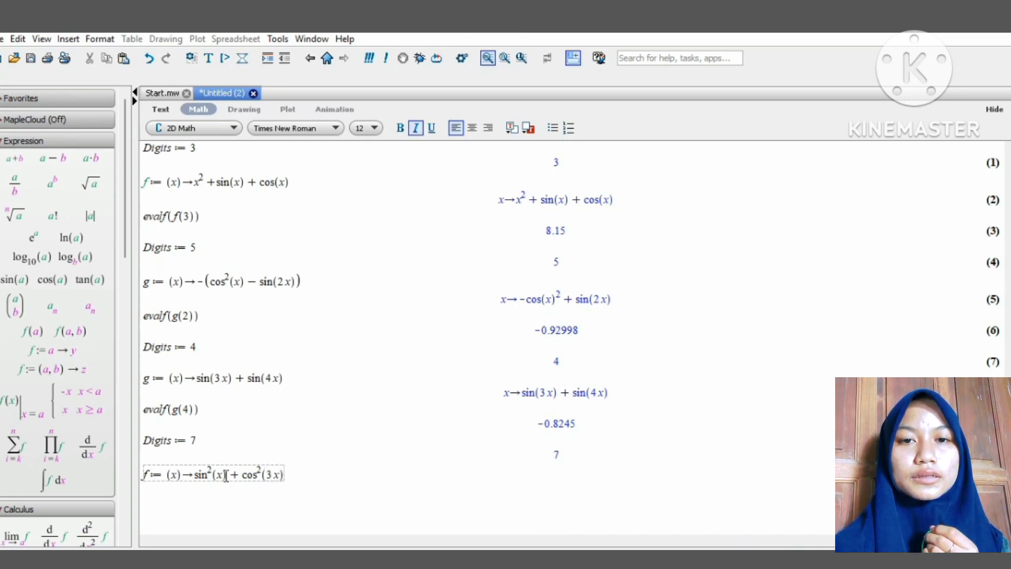
{"action": "key", "text": "Return"}
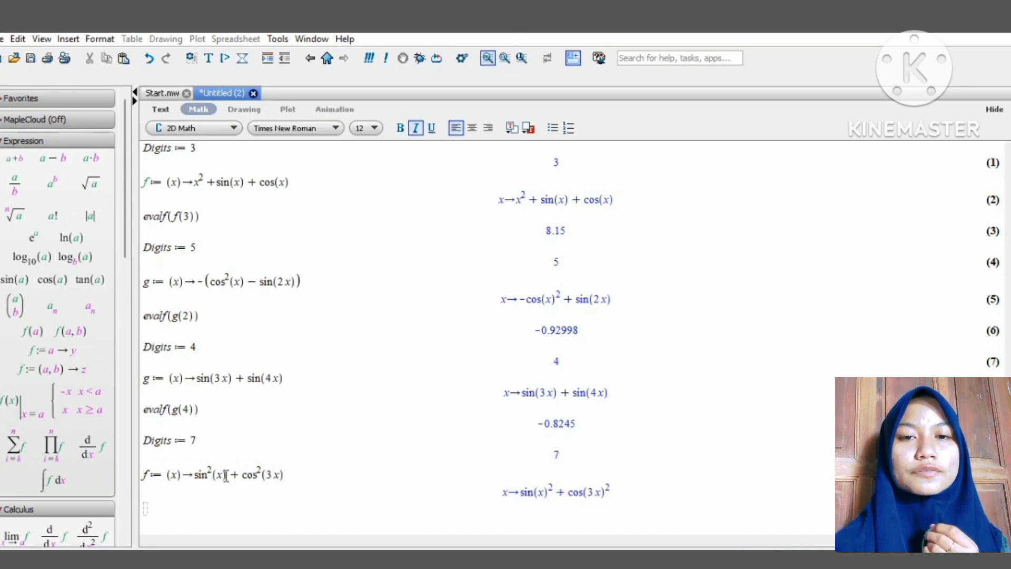
Step: Compute the numeric value of the redefined f at 1 with evalf(f(1))
{"action": "type", "text": "ev"}
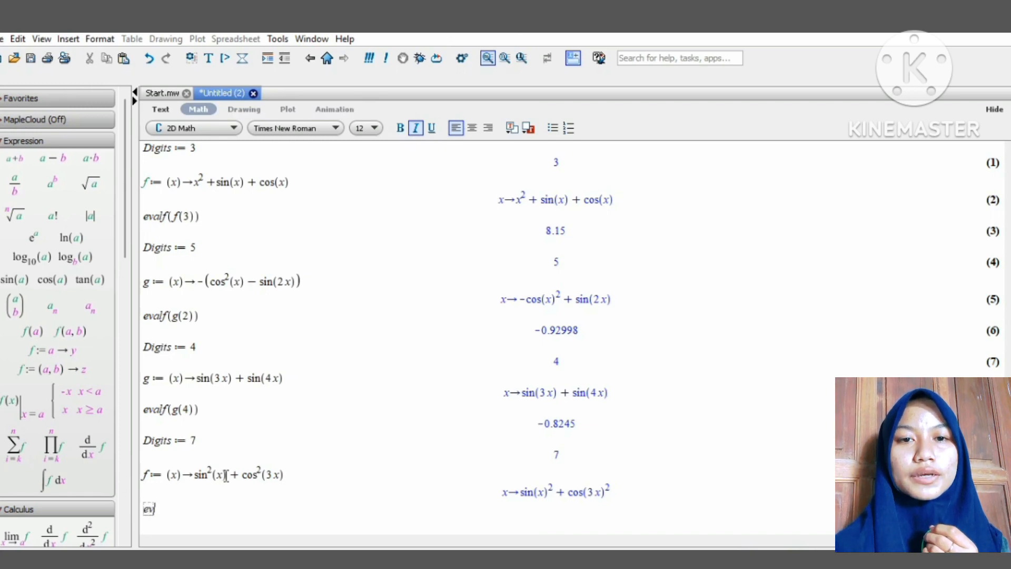
{"action": "type", "text": "alf("}
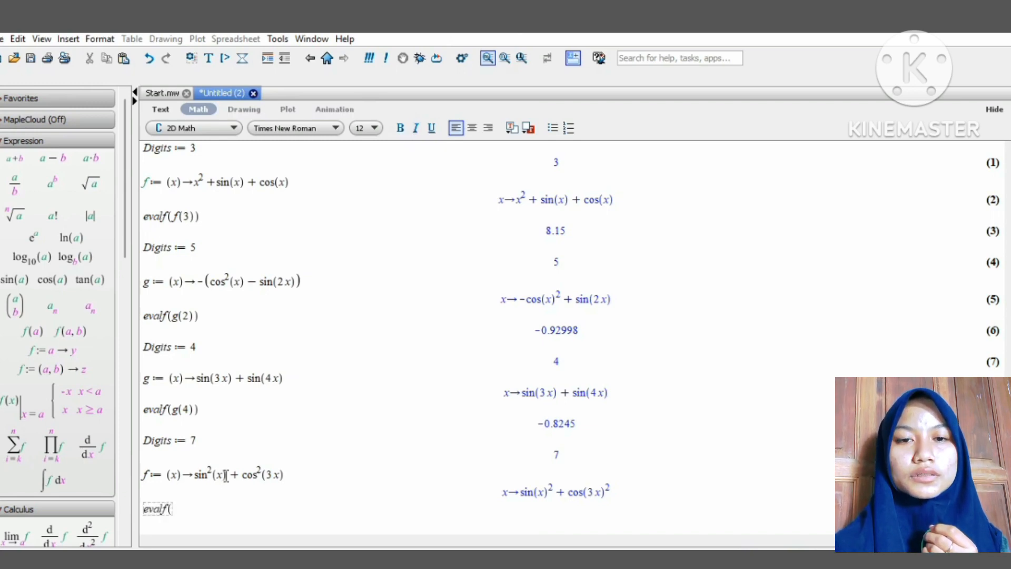
{"action": "type", "text": "f("}
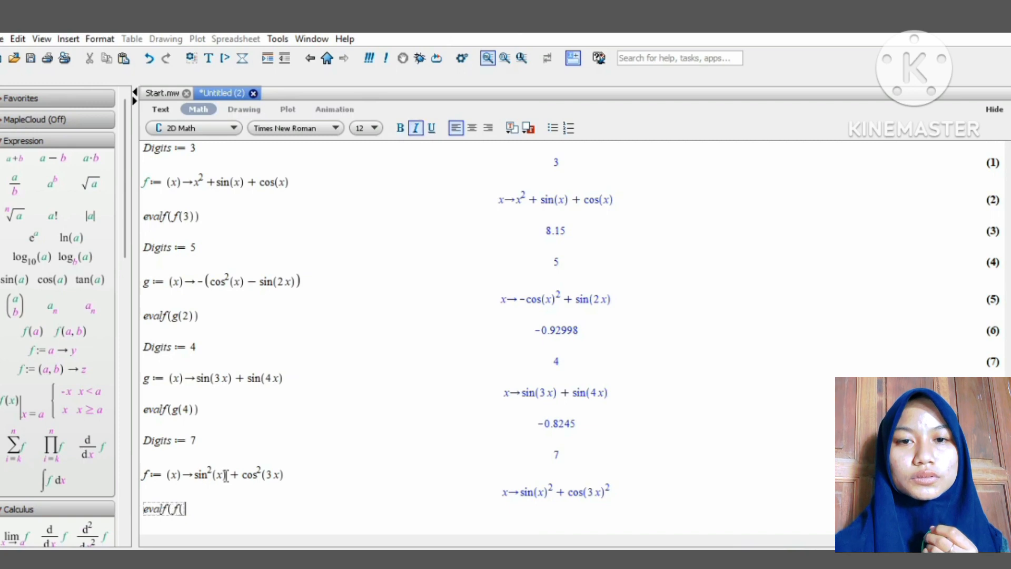
{"action": "type", "text": "1"}
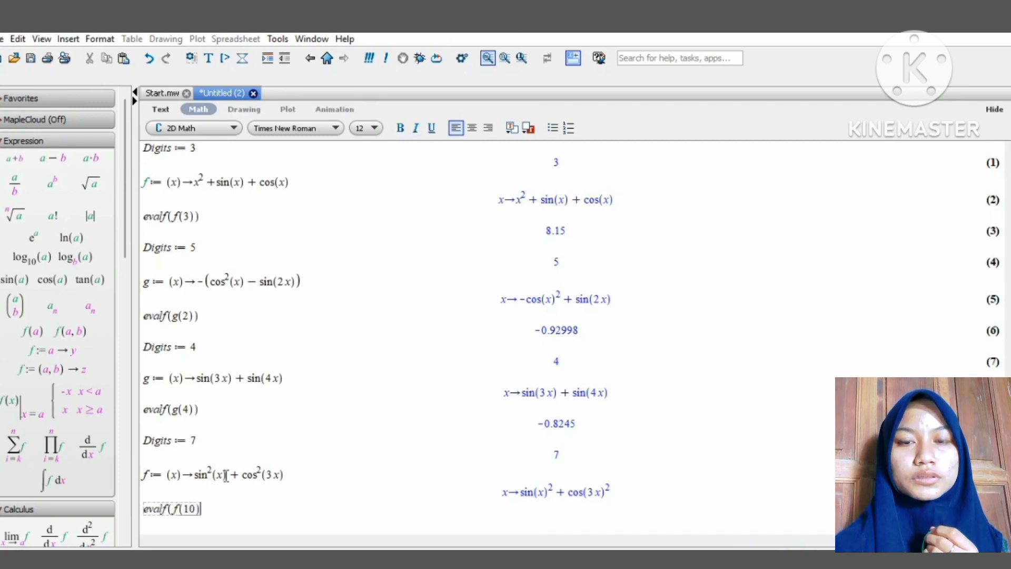
{"action": "type", "text": "))"}
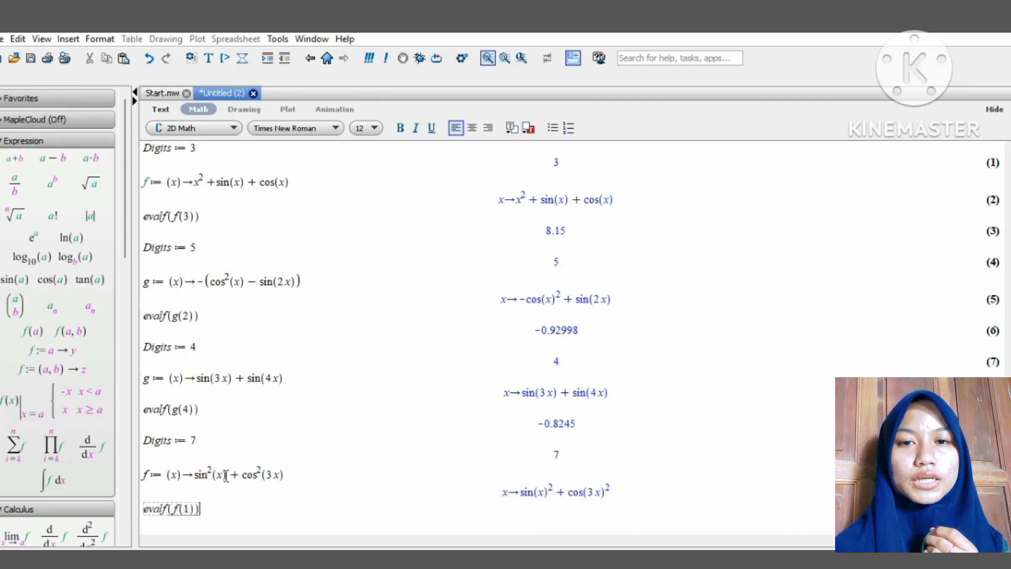
{"action": "key", "text": "Return"}
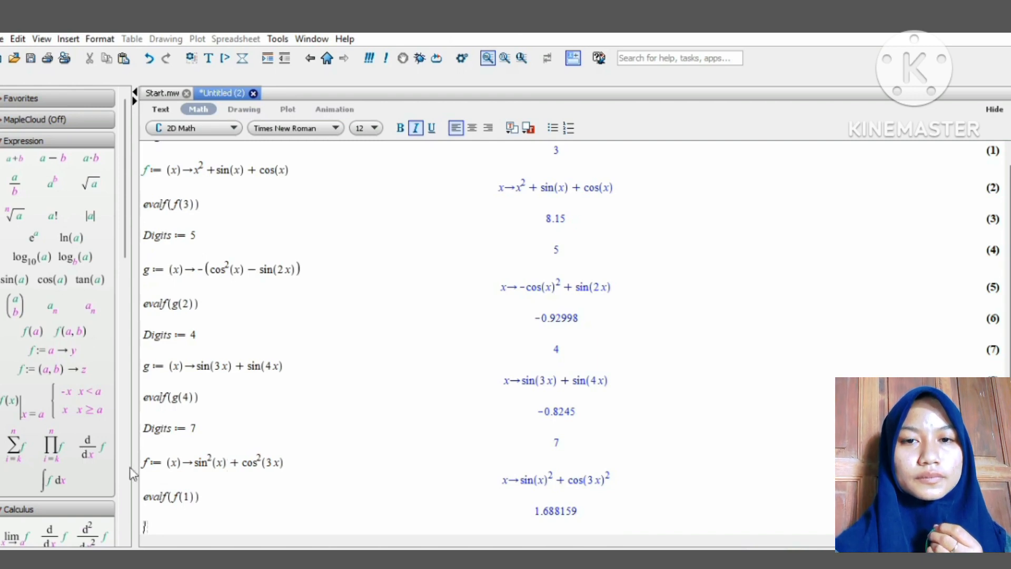
Step: Change the numeric precision to two digits by evaluating Digits := 2 below the value of f(1)
{"action": "key", "text": "Caps_Lock"}
{"action": "type", "text": "D"}
{"action": "key", "text": "Caps_Lock"}
{"action": "type", "text": "i"}
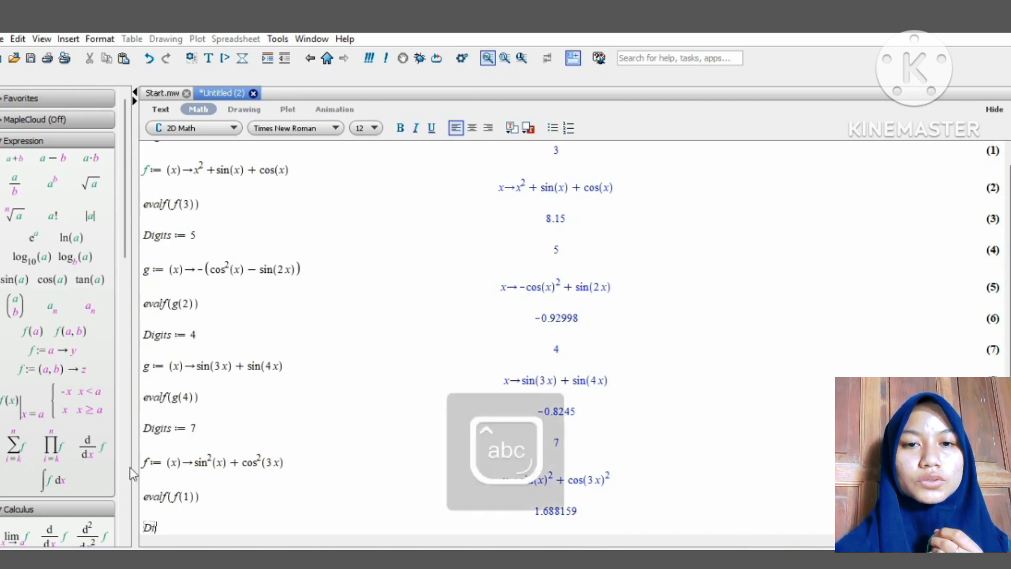
{"action": "type", "text": "gits"}
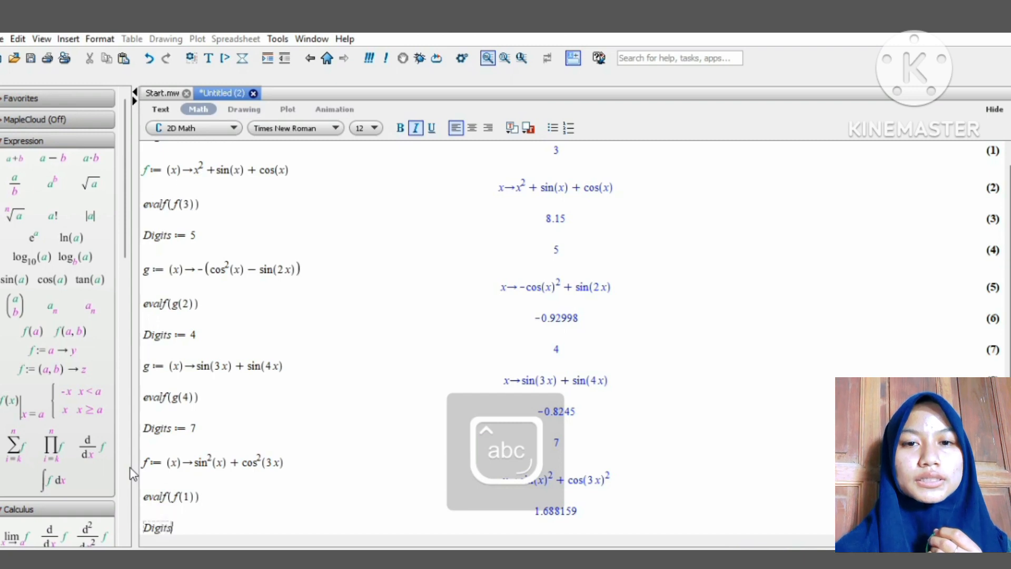
{"action": "type", "text": ":="}
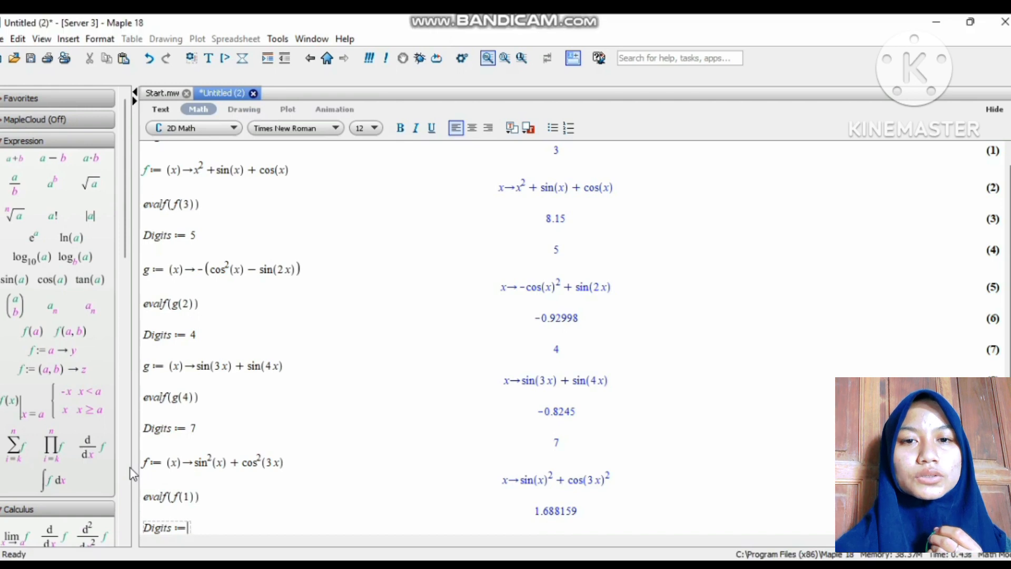
{"action": "type", "text": "2"}
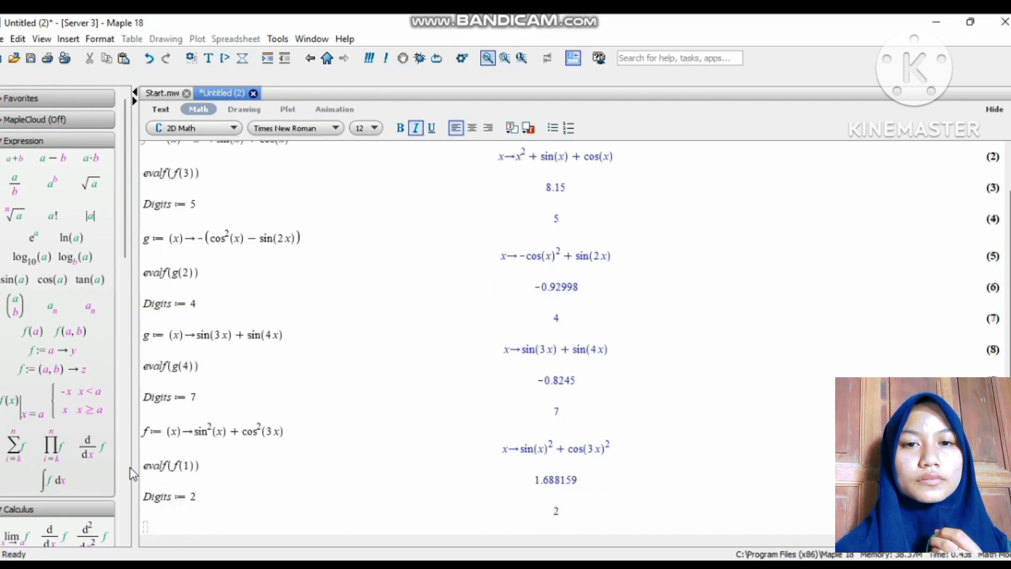
Step: Begin the definition of a function h below the two-digit setting, with (x) as its argument and the mapping arrow
{"action": "type", "text": "h"}
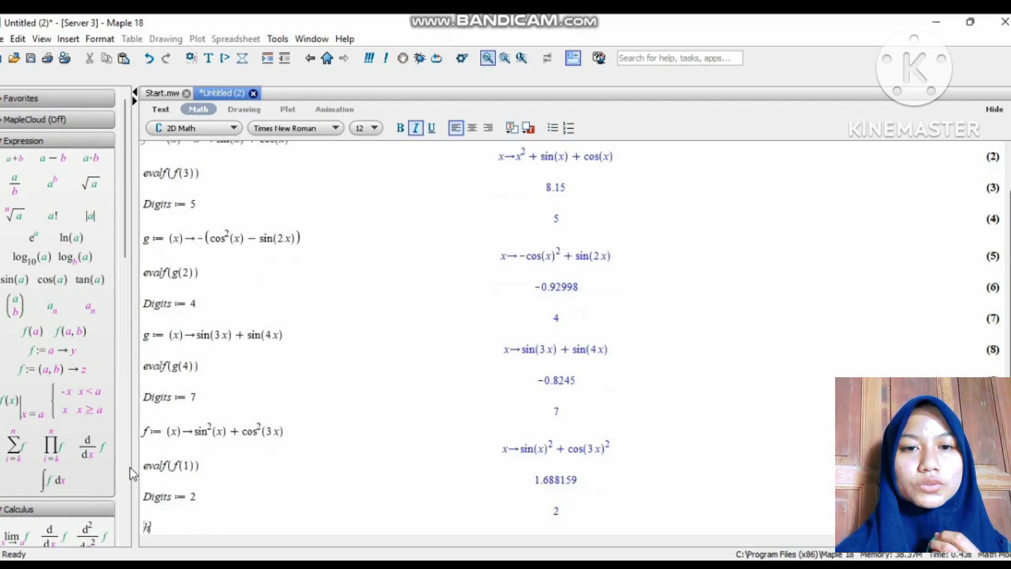
{"action": "type", "text": ":"}
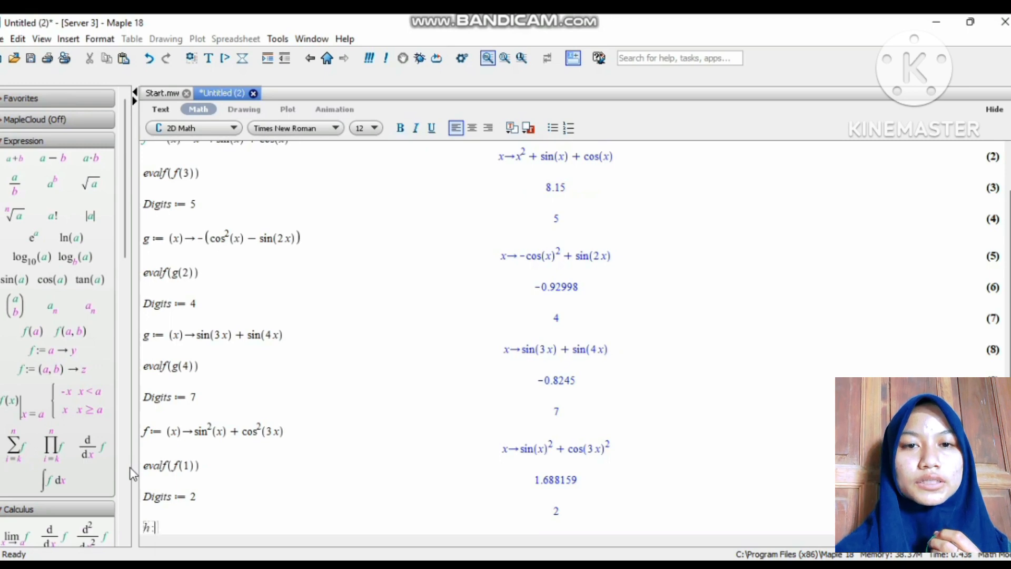
{"action": "type", "text": "="}
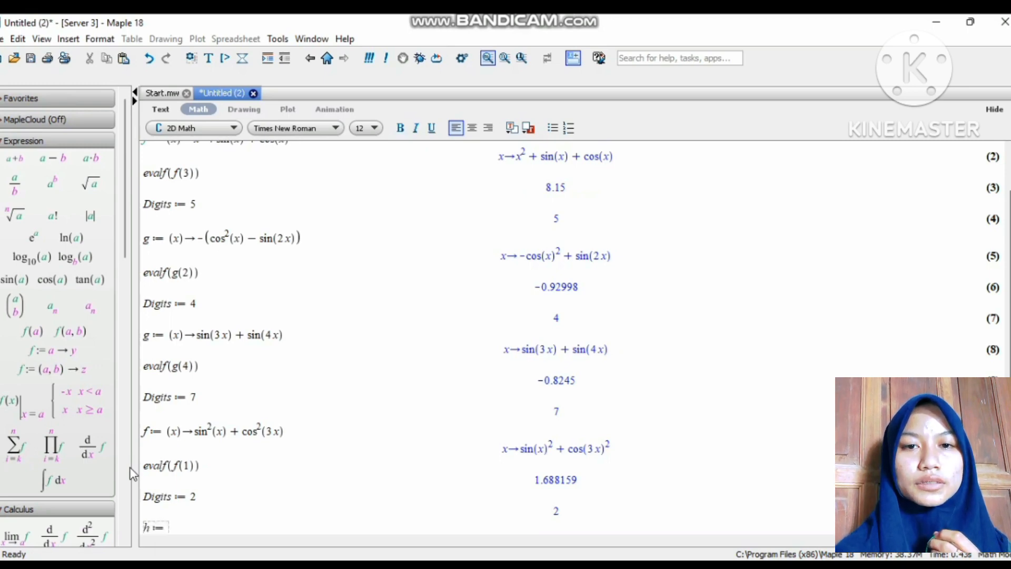
{"action": "type", "text": "(x)"}
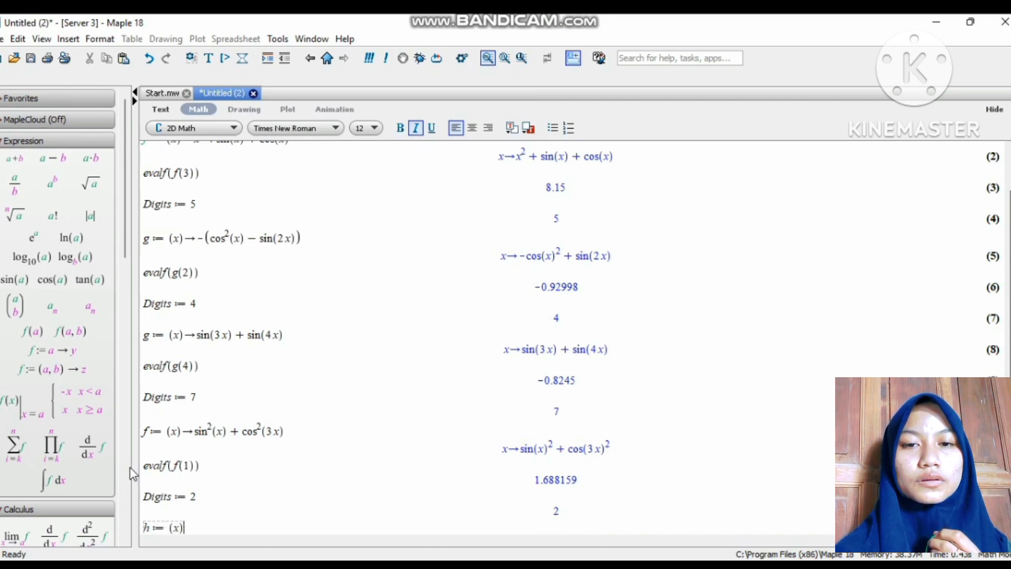
{"action": "type", "text": "->"}
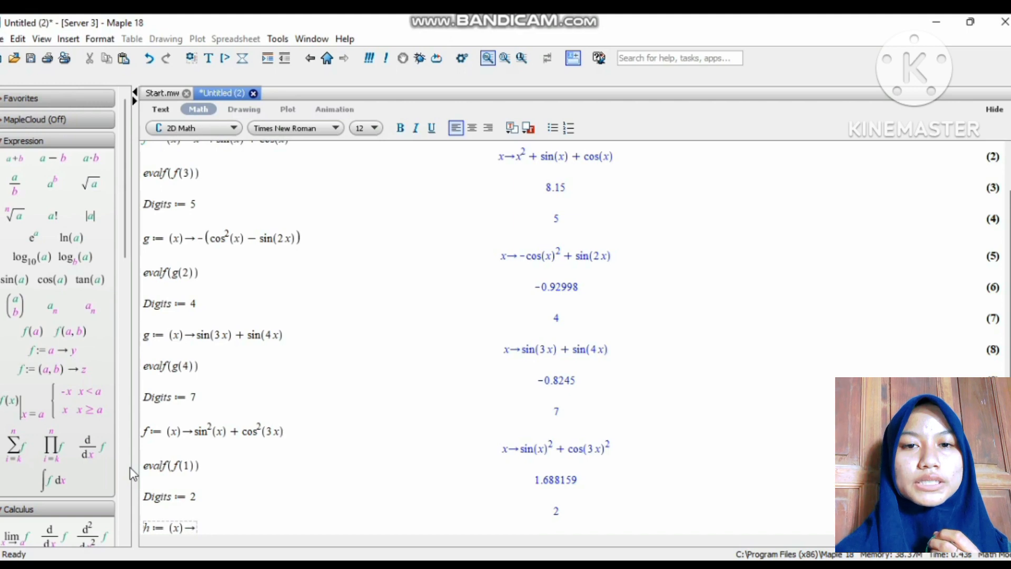
Step: Enter 2 sin(x) + cos²(2x) as the body of h and evaluate the definition
{"action": "type", "text": "2 sin"}
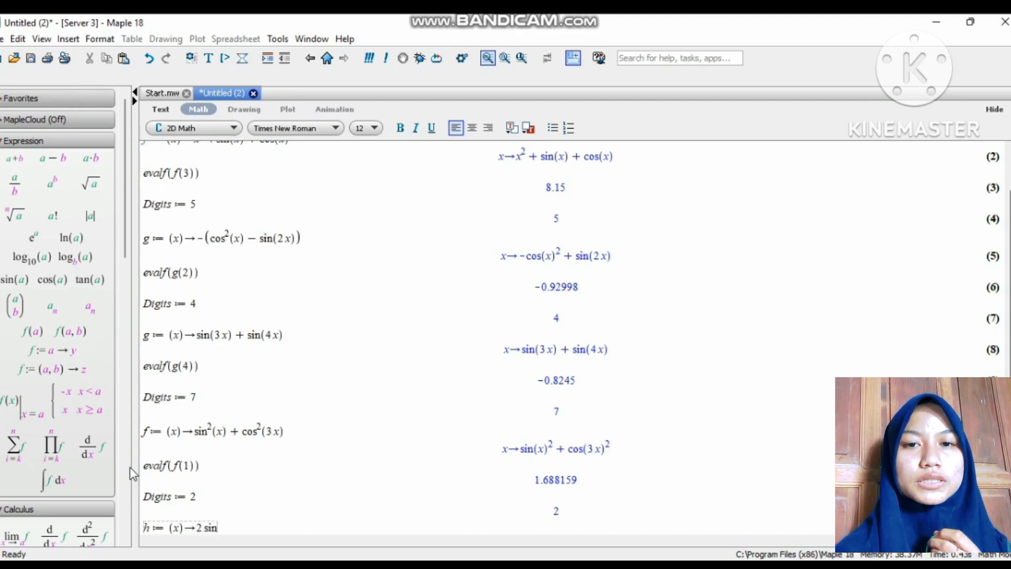
{"action": "type", "text": "("}
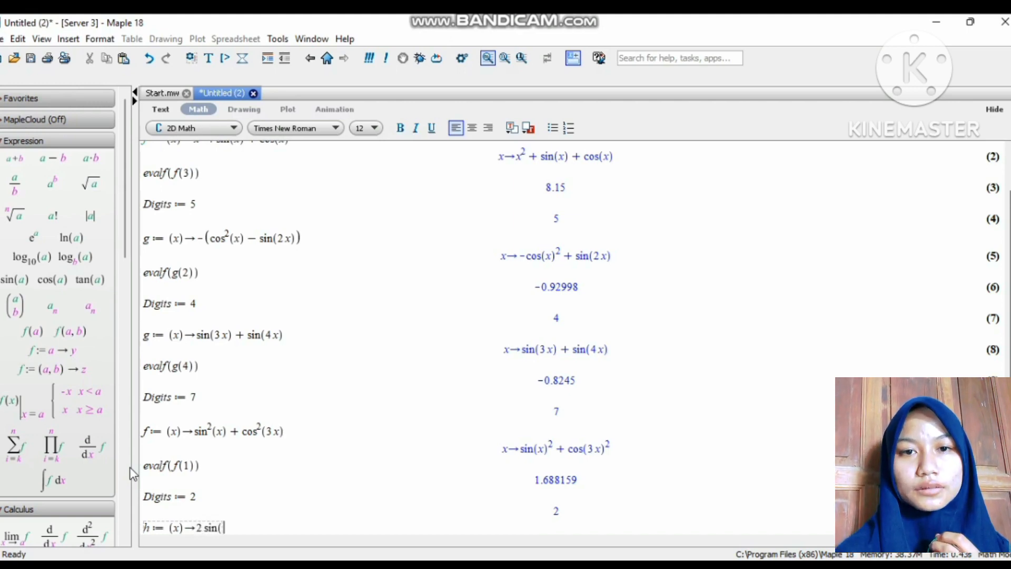
{"action": "type", "text": "x)+"}
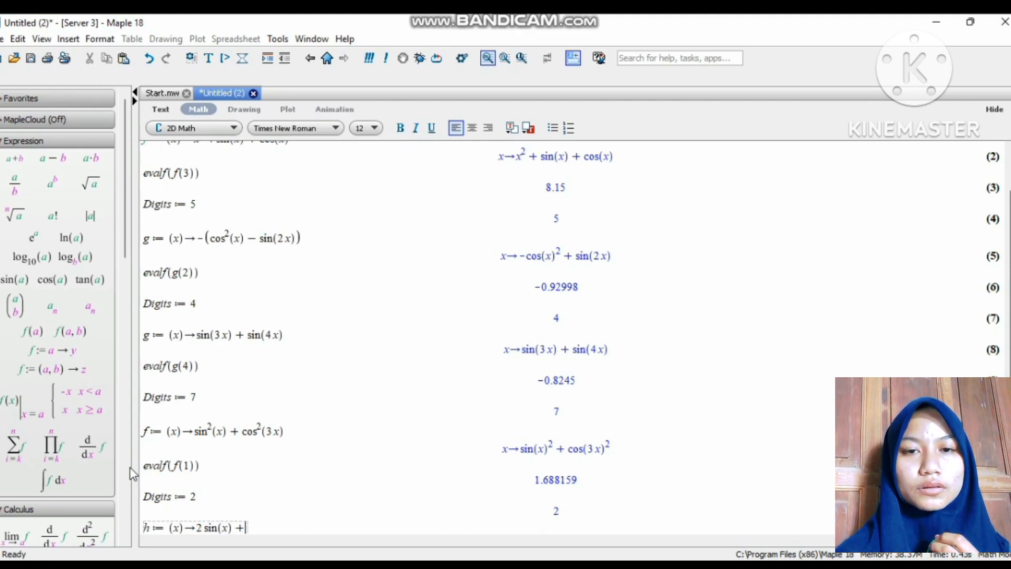
{"action": "type", "text": "cos"}
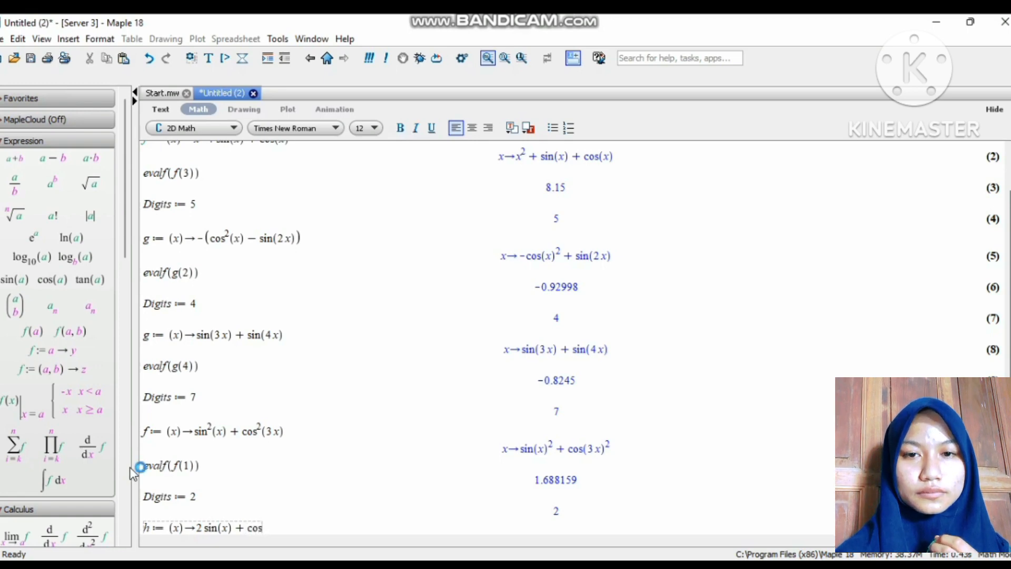
{"action": "type", "text": "^2"}
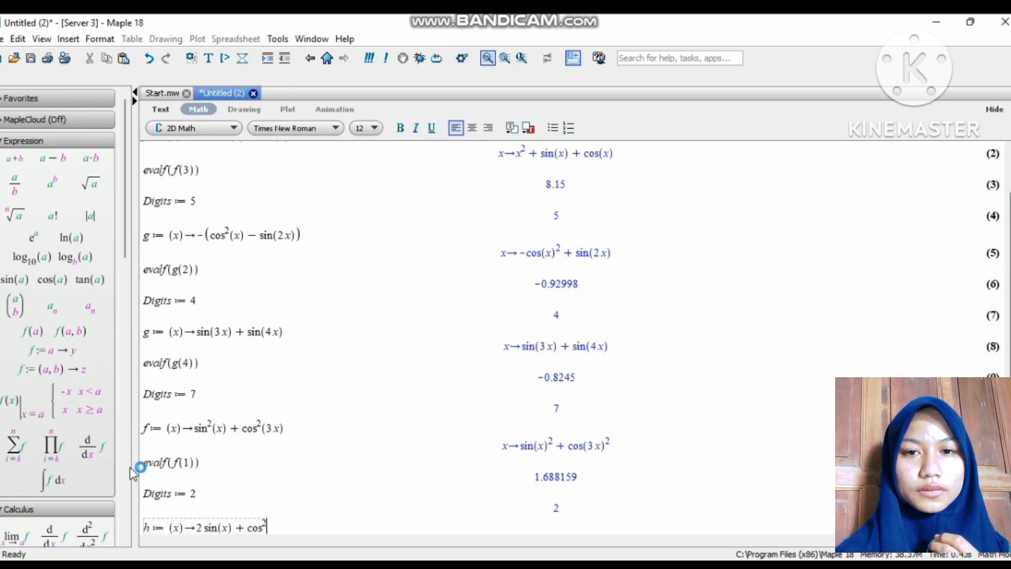
{"action": "type", "text": "("}
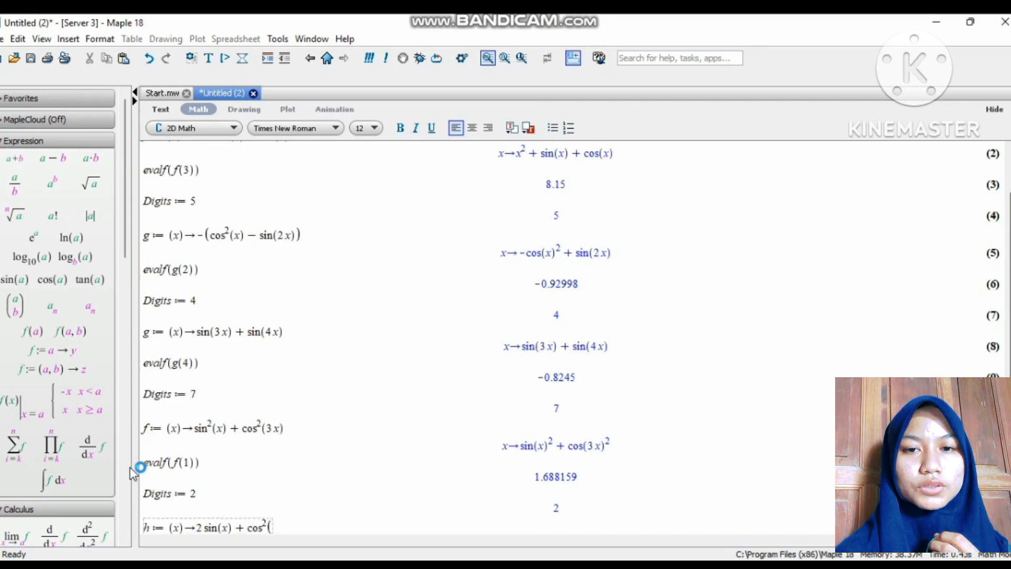
{"action": "type", "text": "2x)"}
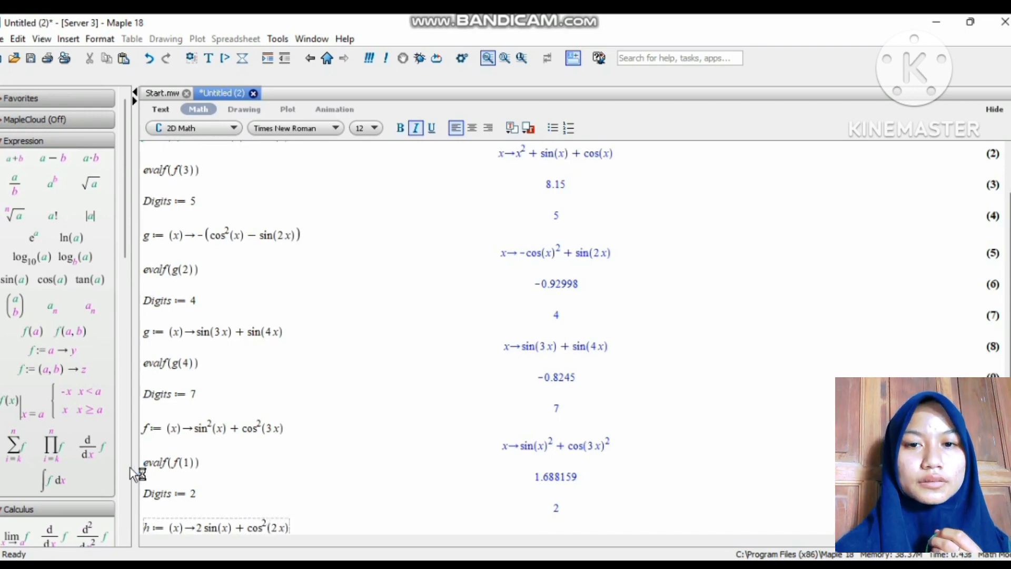
{"action": "key", "text": "Return"}
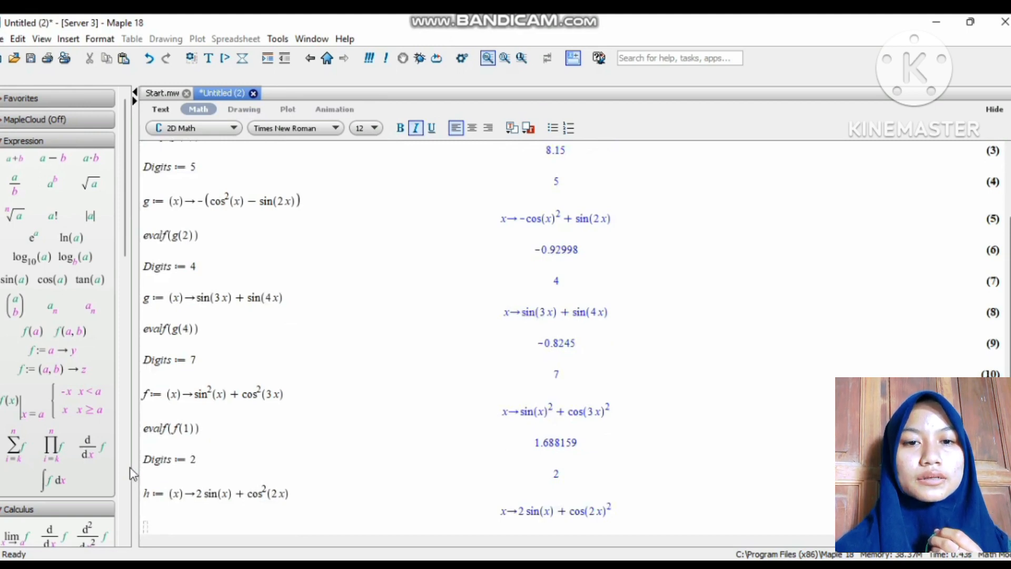
Step: Compute the numeric value of h at 2 with evalf(h(2))
{"action": "type", "text": "ev"}
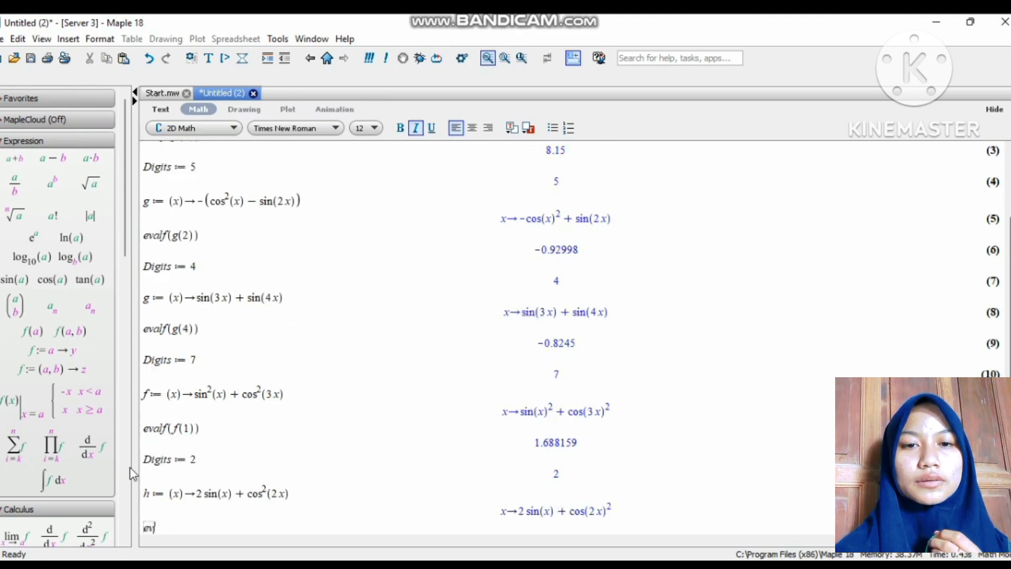
{"action": "type", "text": "alf("}
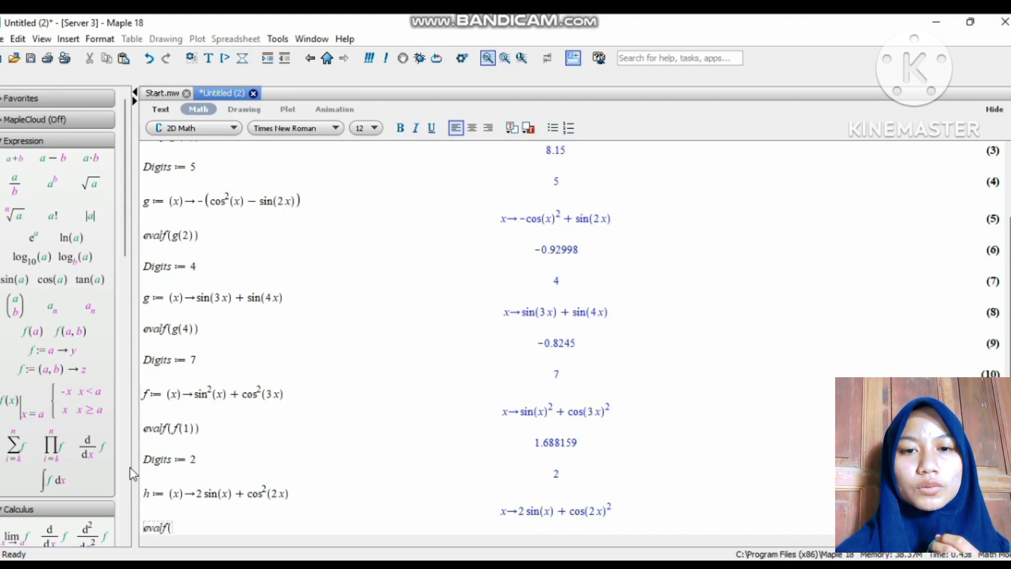
{"action": "type", "text": "h("}
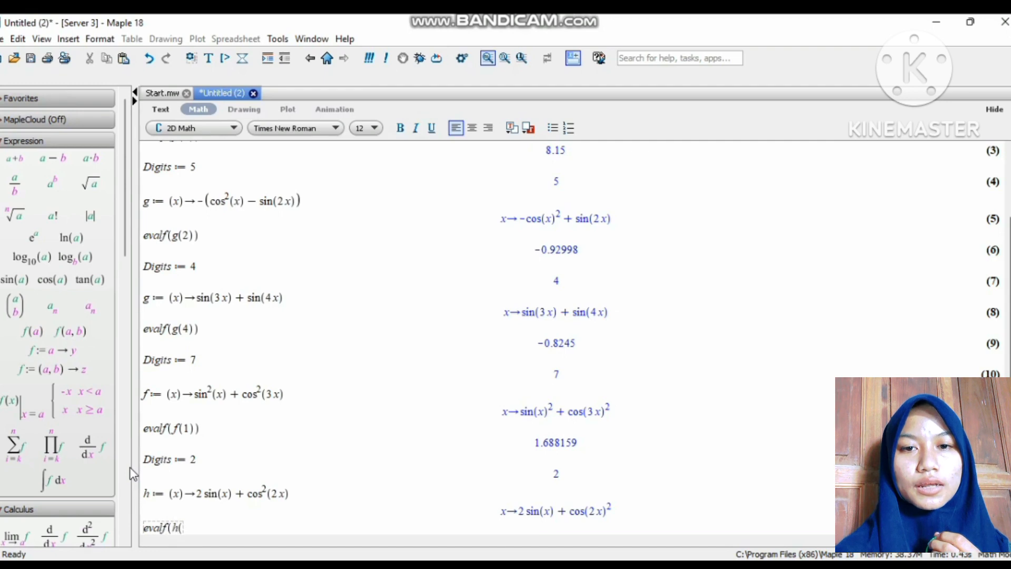
{"action": "type", "text": "2))"}
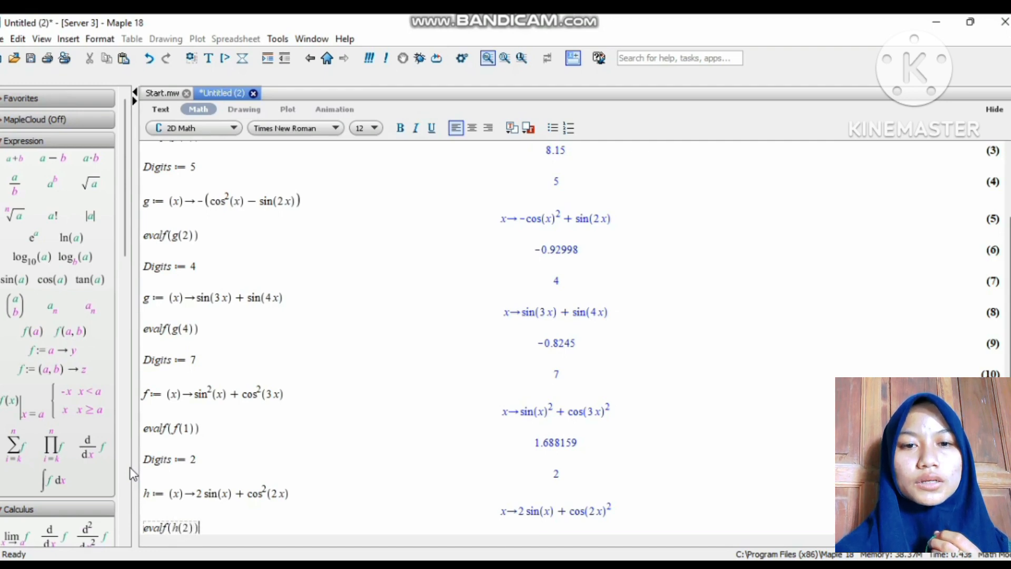
{"action": "key", "text": "Return"}
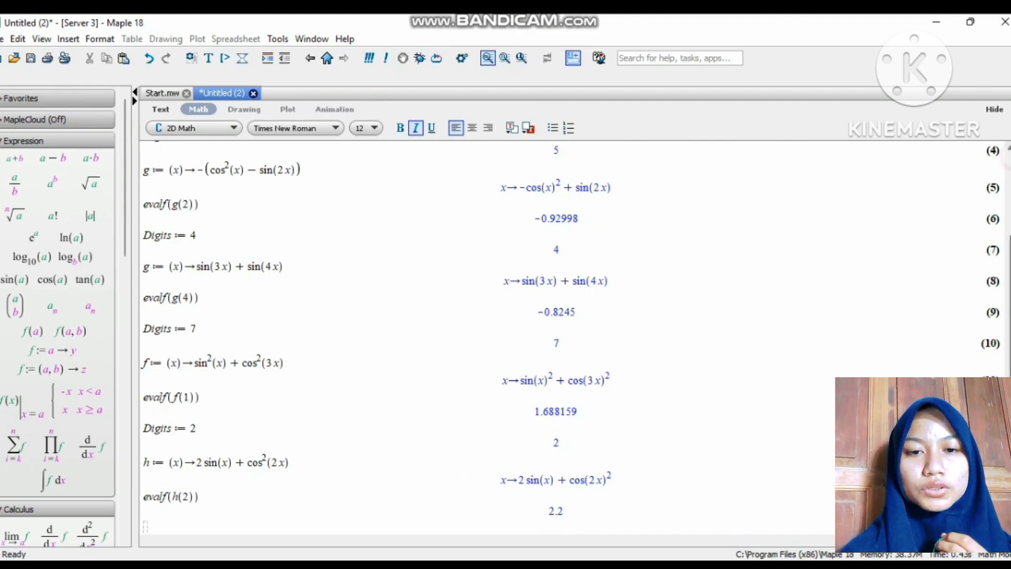
{"action": "scroll", "coordinate": [574, 338], "scroll_direction": "up", "scroll_amount": 3}
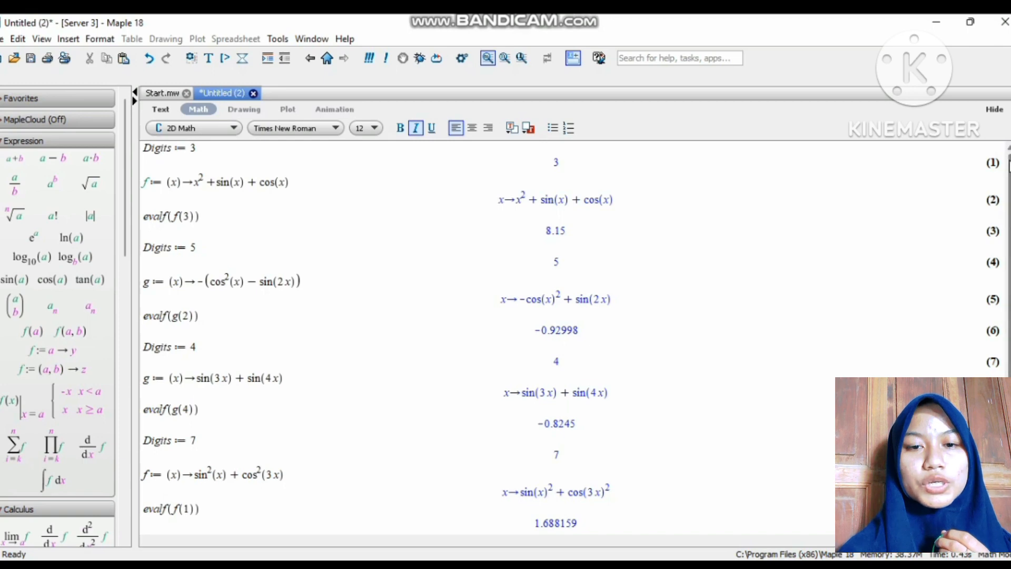